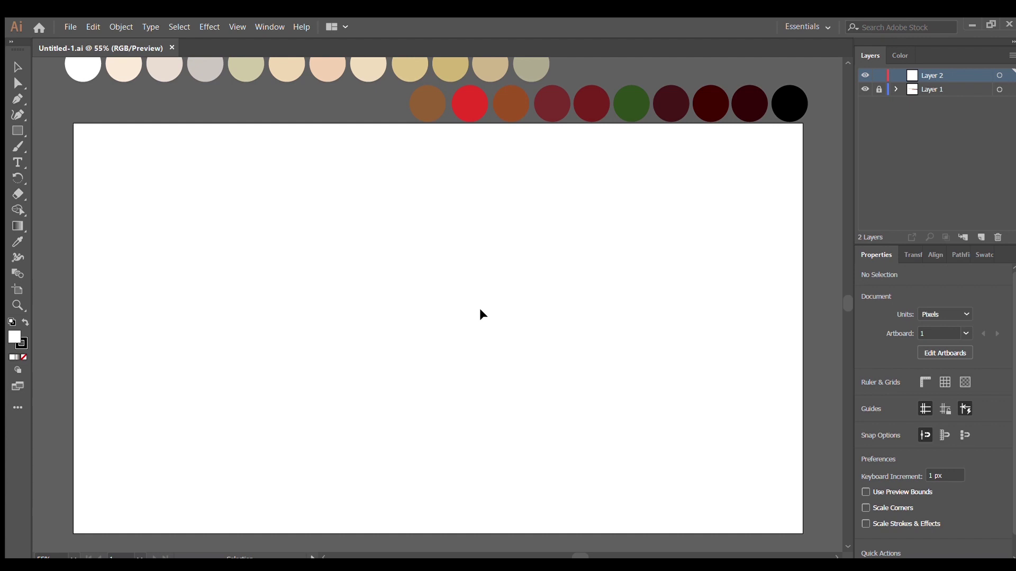
Step: Set fill to None and stroke to dark maroon at 8 pt, with the Pen tool active
click(18, 242)
click(552, 103)
click(17, 99)
key(shift+x)
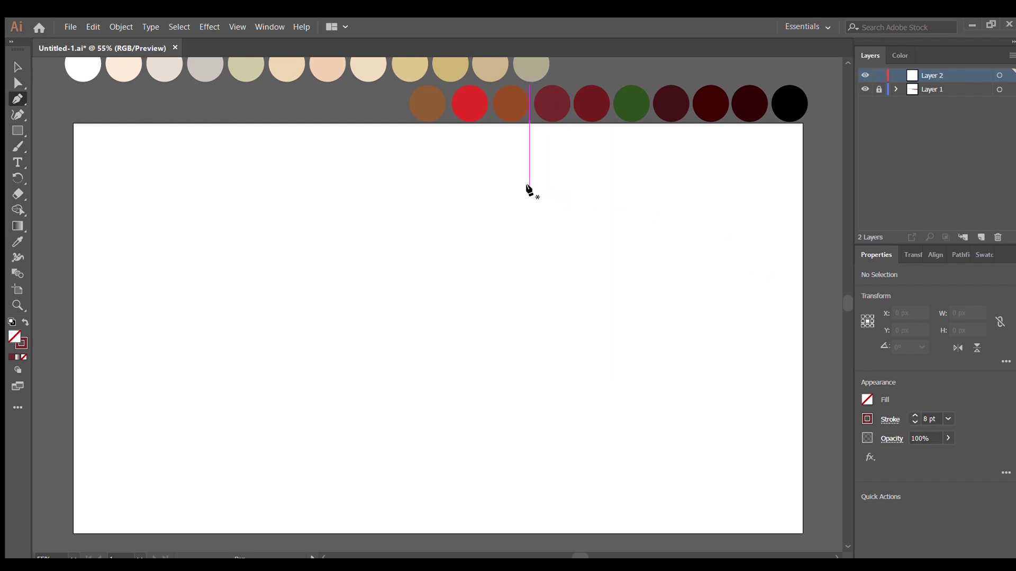
Step: Pen-draw a closed four-point slanted parallelogram for the lid top
click(529, 188)
click(464, 236)
click(653, 255)
click(701, 202)
click(529, 188)
Step: Nudge the parallelogram's four corner anchors into place with Direct Selection
key(a)
drag(701, 202, 697, 207)
drag(529, 189, 528, 192)
drag(651, 254, 656, 253)
drag(464, 237, 472, 233)
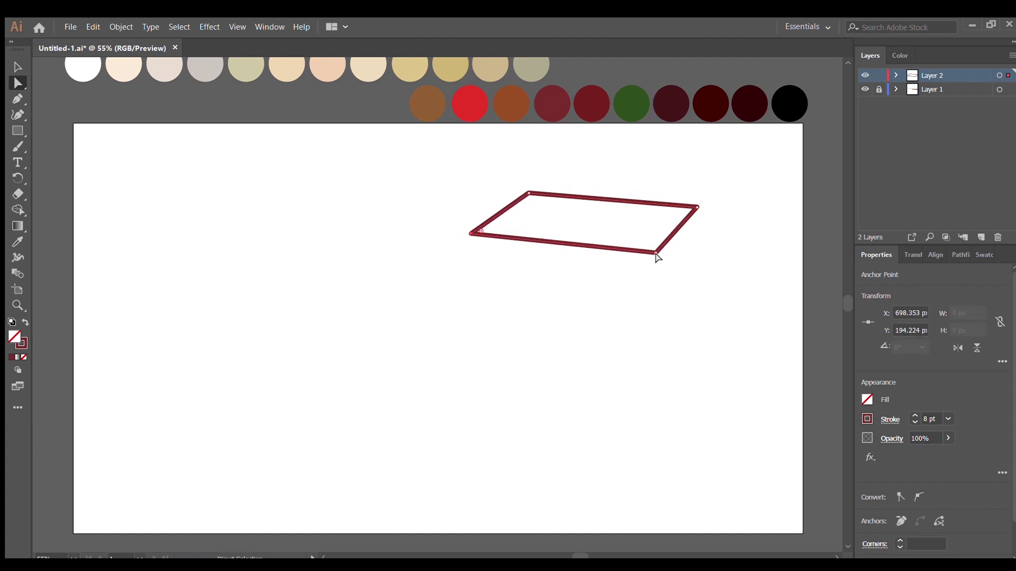
Step: Round the lid outline's corners by dragging its live corner widgets
drag(535, 200, 535, 225)
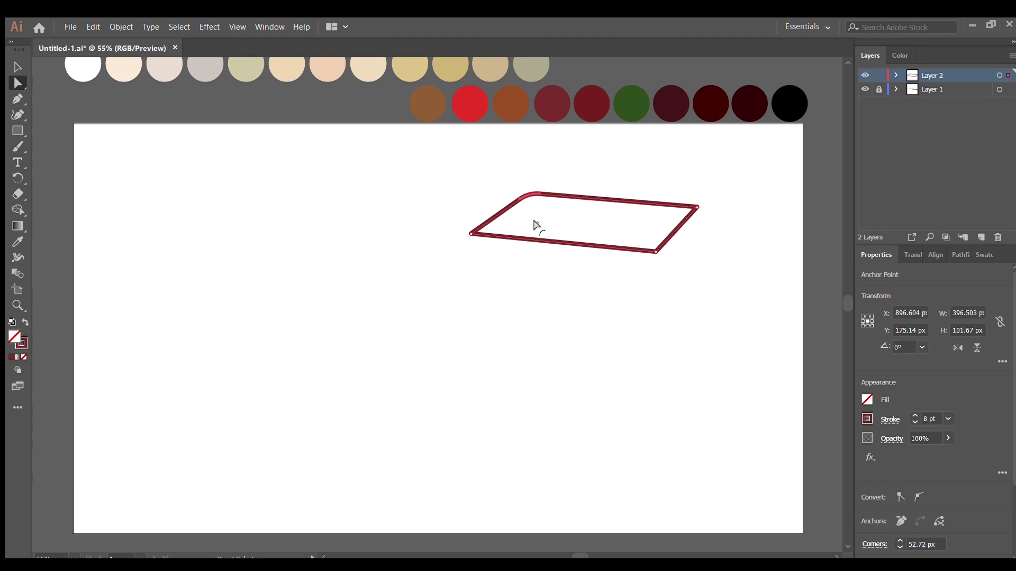
click(698, 207)
drag(681, 213, 646, 220)
drag(507, 237, 520, 188)
Step: Alt-drag a copy of the outline and scale it into a larger outer outline
key(v)
click(520, 198)
drag(583, 249, 578, 261)
drag(478, 223, 460, 222)
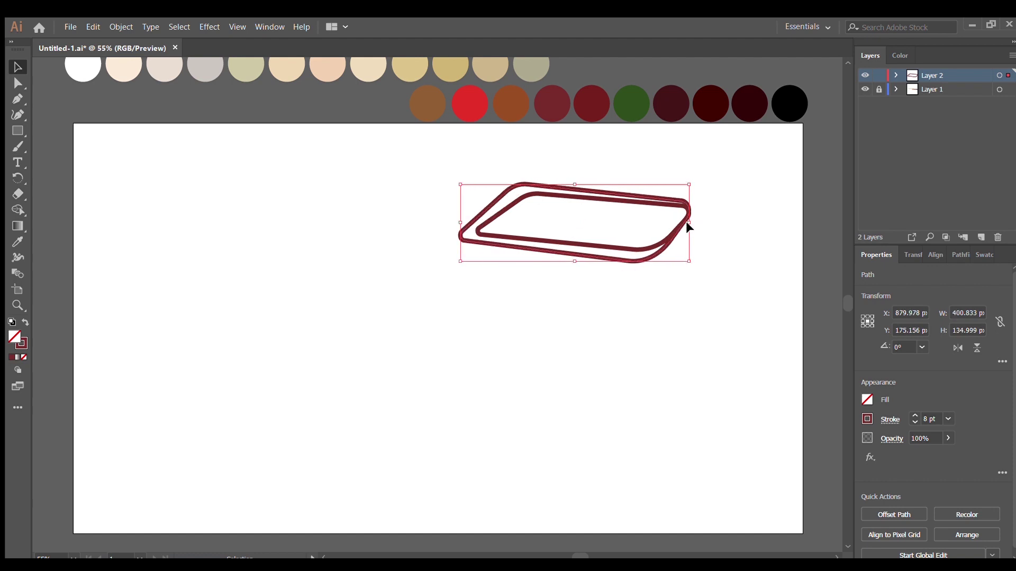
drag(688, 223, 701, 223)
drag(581, 261, 580, 260)
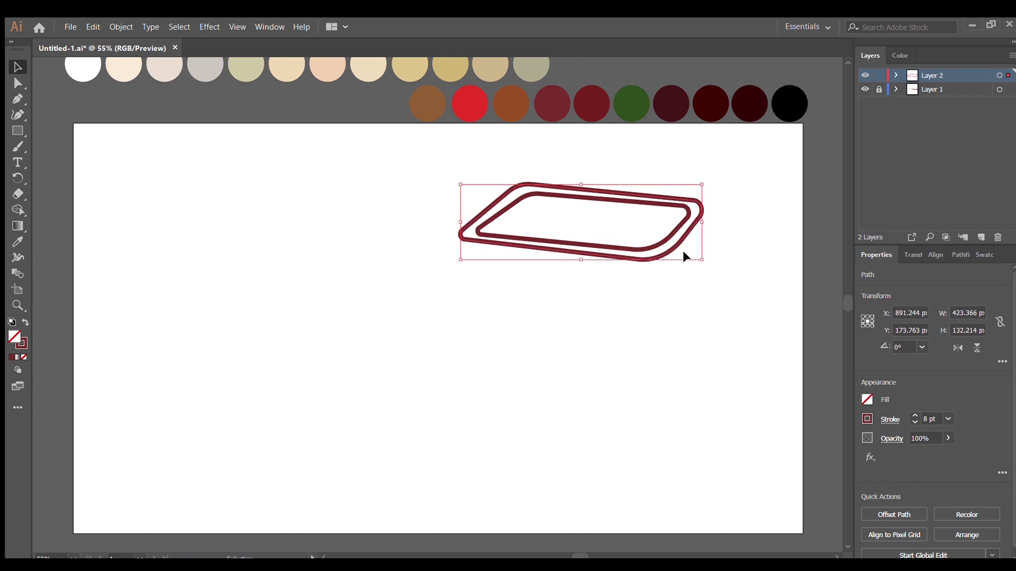
click(503, 186)
Step: Select and check the outer outline's top-left and bottom-right corner anchors
click(582, 183)
key(a)
drag(500, 184, 538, 191)
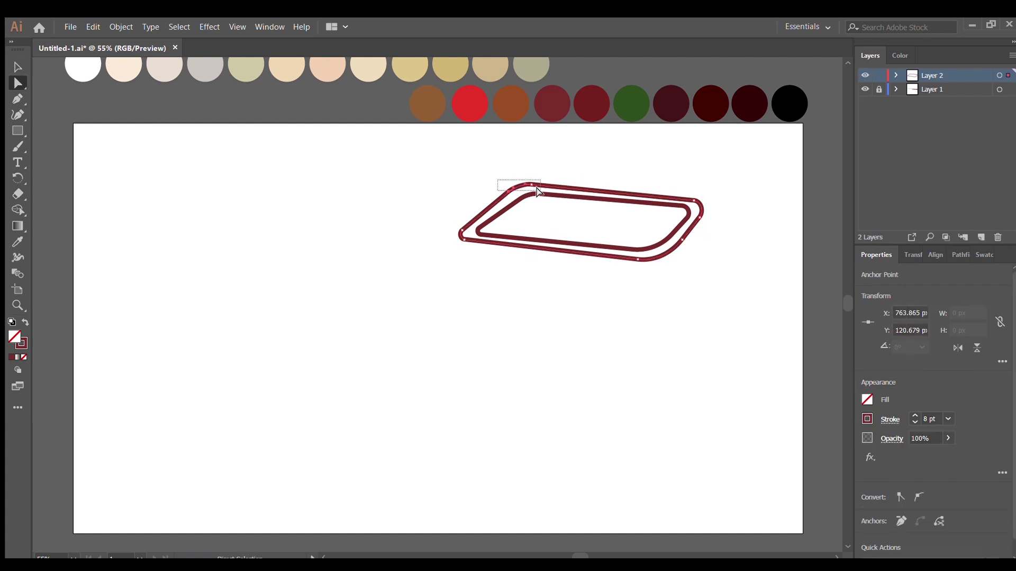
mouse_move(535, 175)
mouse_down()
mouse_move(683, 205)
mouse_move(714, 226)
mouse_up()
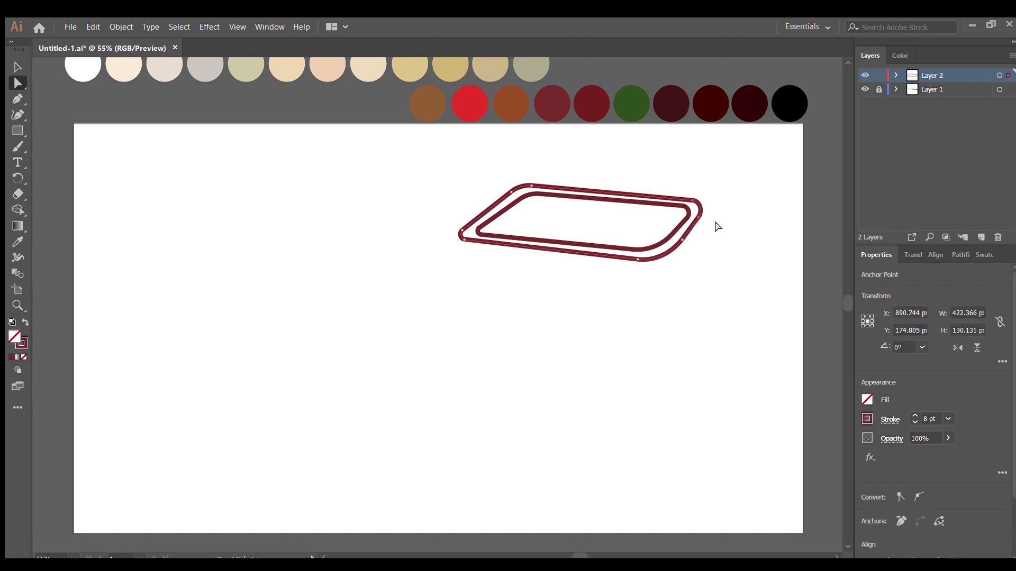
drag(629, 253, 672, 265)
click(671, 265)
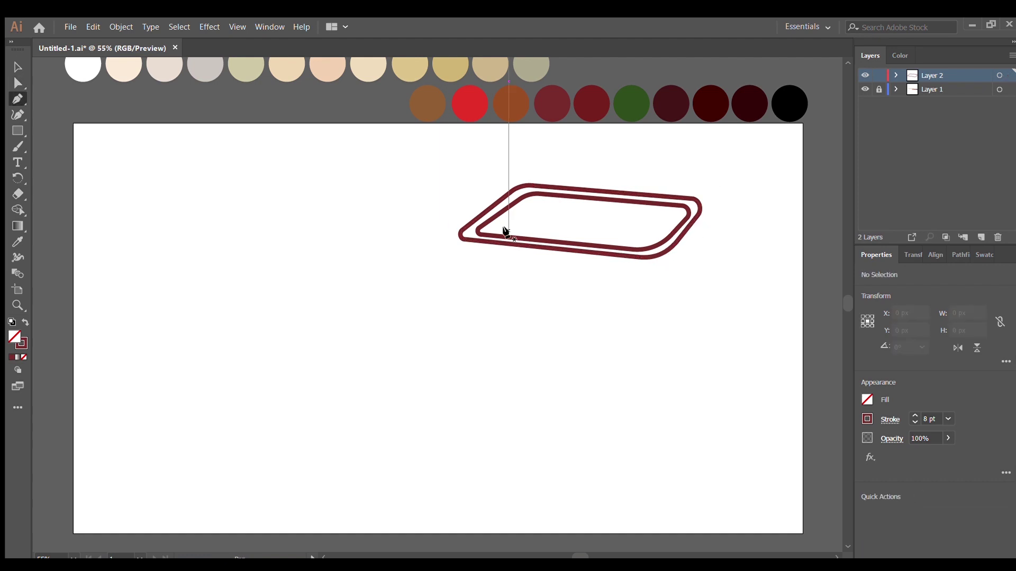
Step: Round the inner outline's top-left corner with its live corner
ctrl+click(528, 205)
key(a)
click(529, 205)
drag(537, 215, 580, 249)
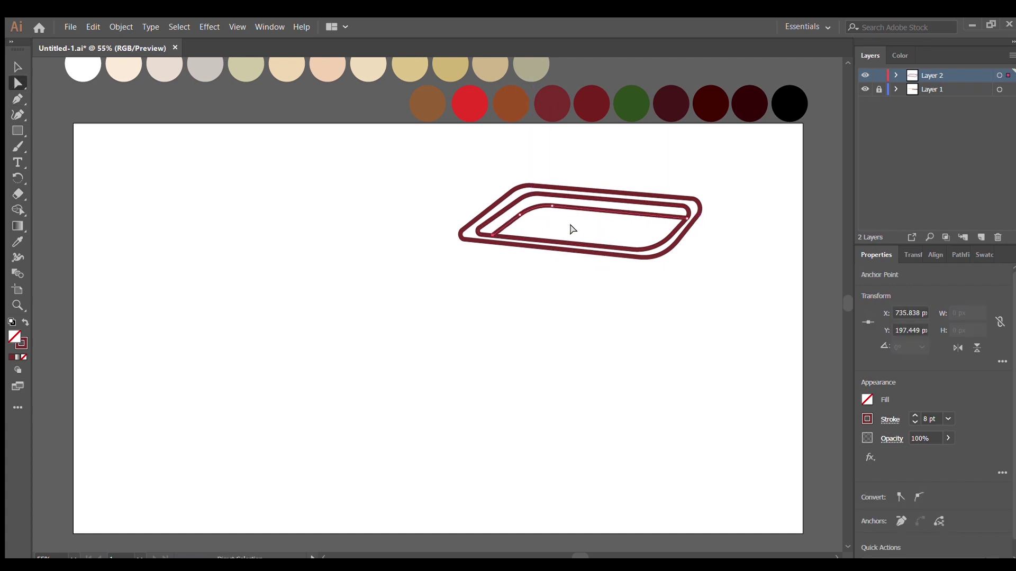
click(723, 231)
Step: Pen-draw a three-point lid edge beneath the outer outline's bottom and right
key(p)
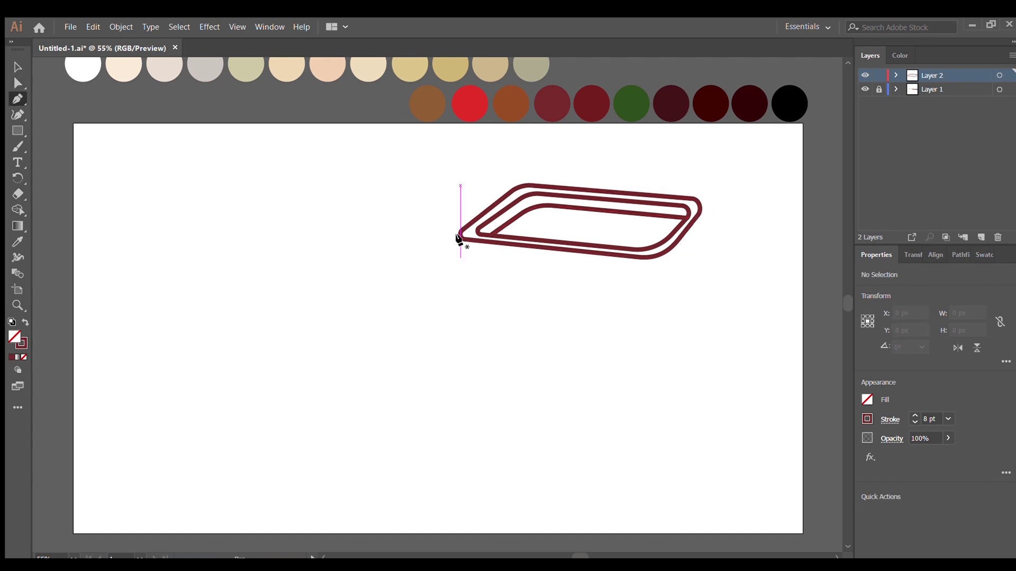
click(460, 242)
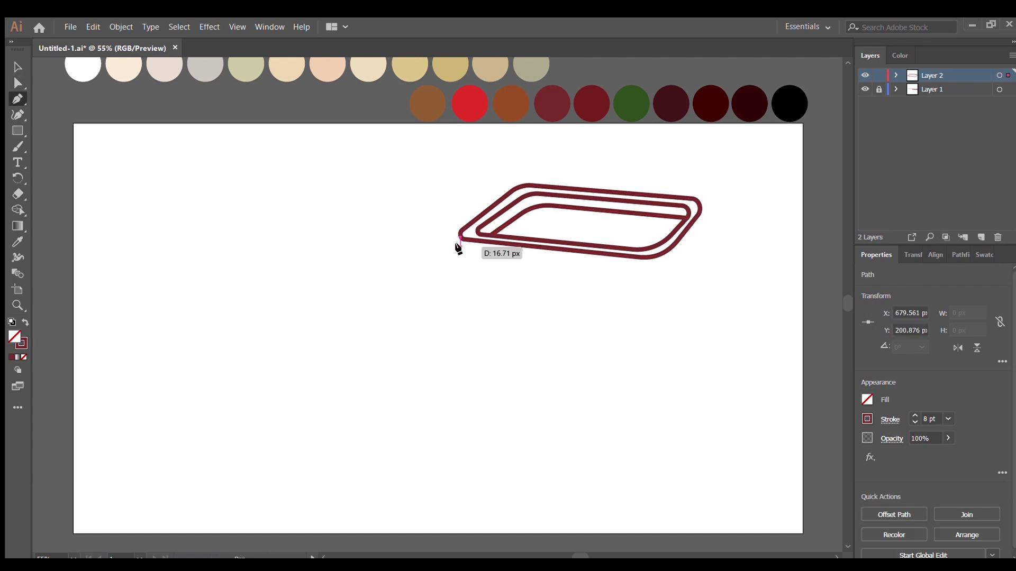
click(659, 267)
click(701, 212)
key(a)
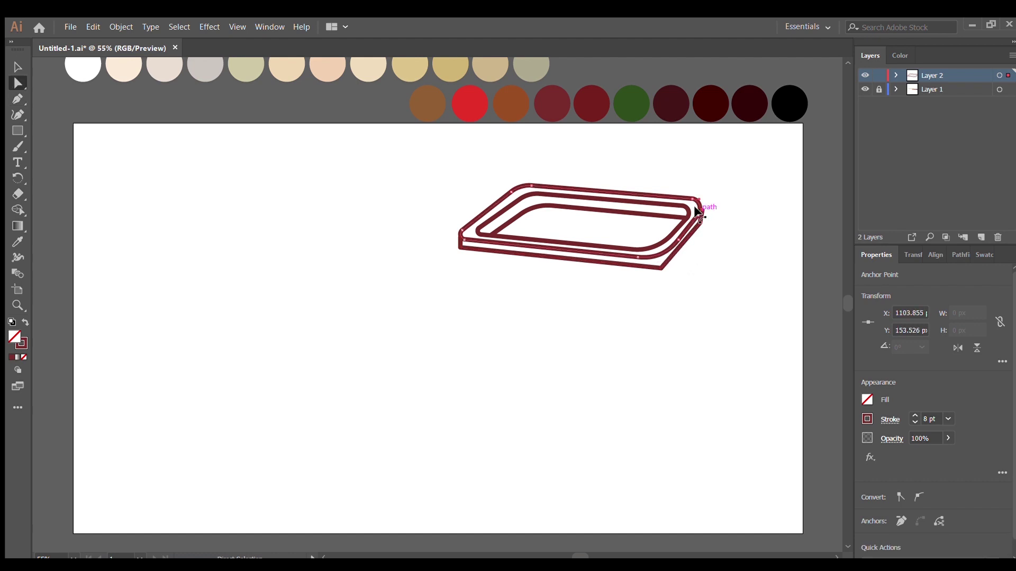
click(707, 206)
Step: Round the lid edge's bottom-right corner
click(696, 221)
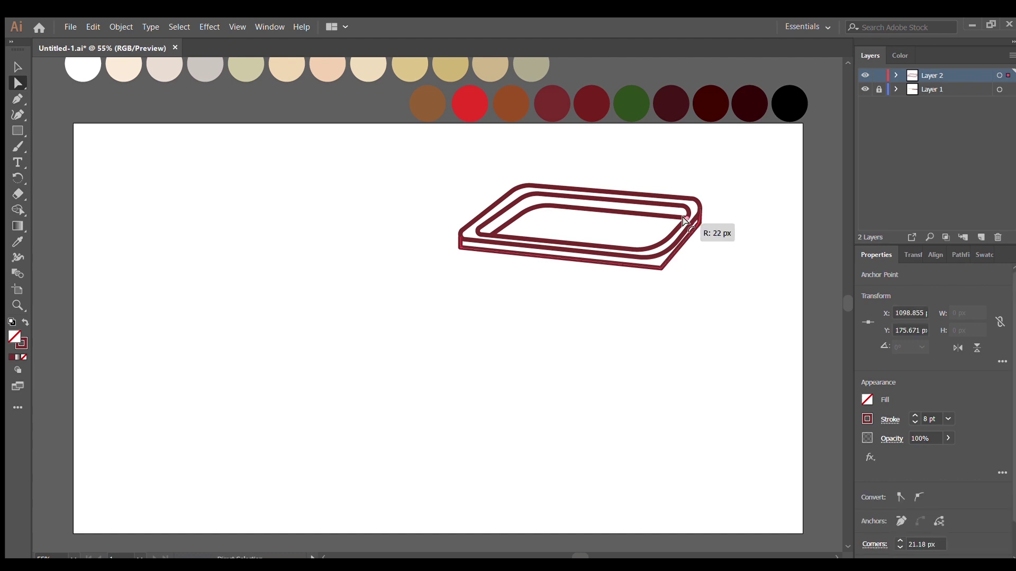
click(660, 266)
drag(657, 245, 659, 245)
click(501, 265)
Step: Pen-draw a wider rim outline below and around the lid
key(p)
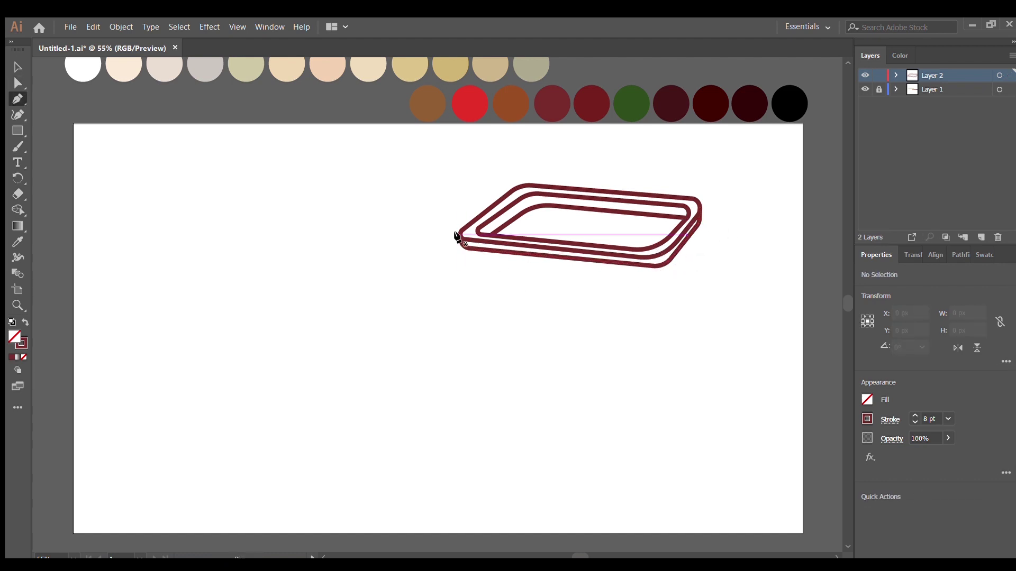
click(456, 234)
click(428, 254)
click(661, 277)
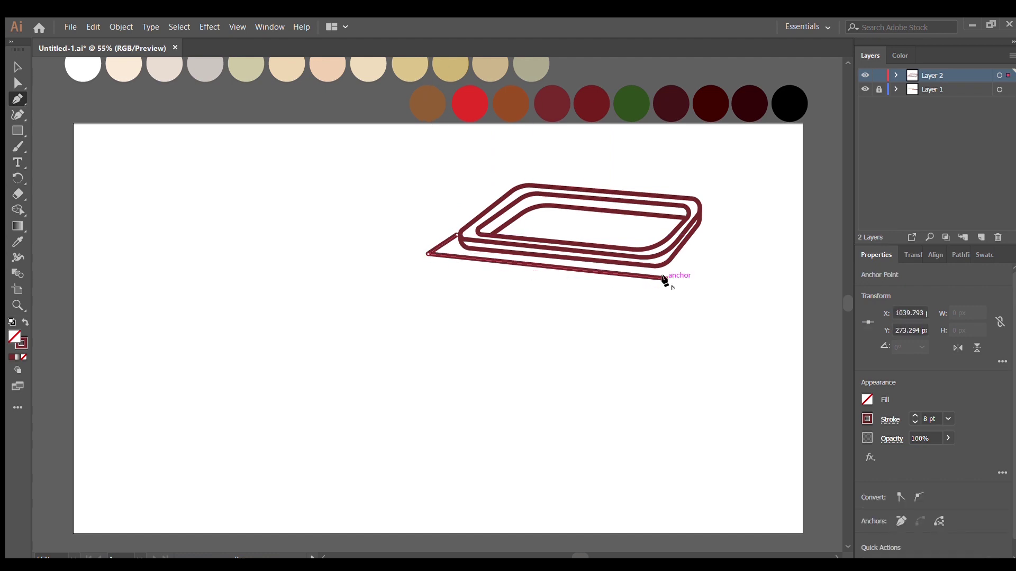
click(713, 214)
Step: Push the rim's corners outward and round its left and bottom-right corners
key(a)
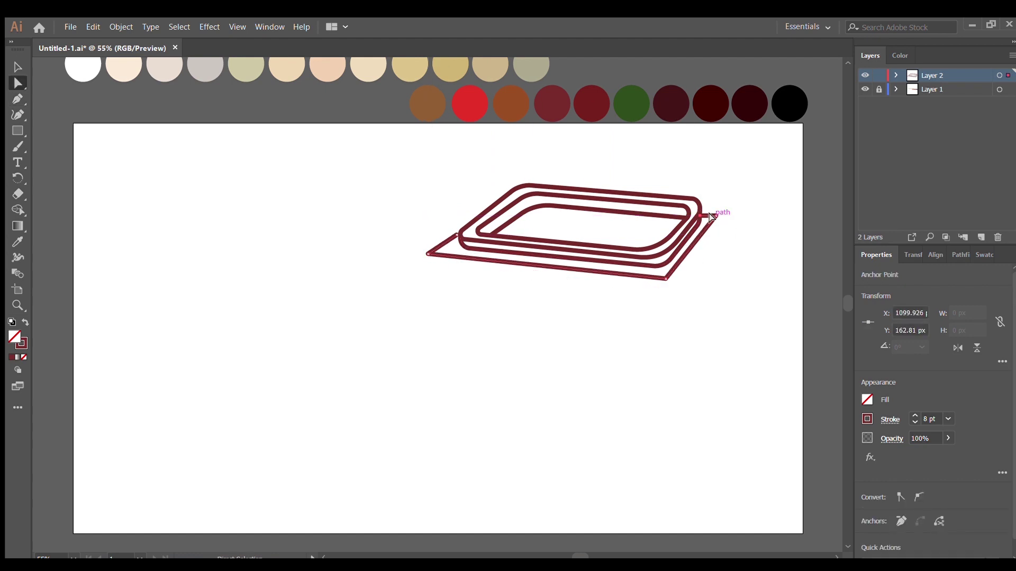
drag(717, 213, 729, 215)
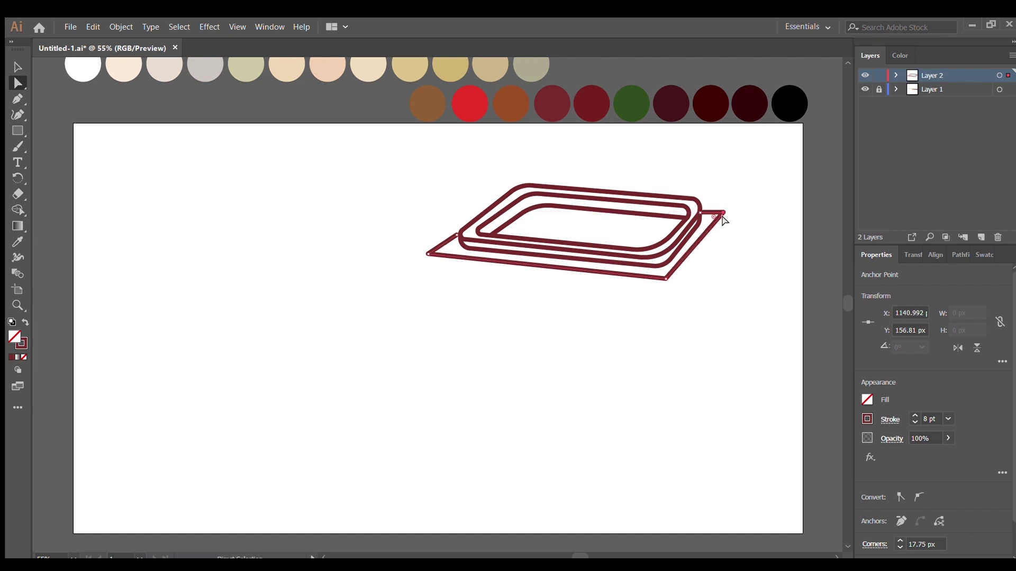
drag(666, 279, 677, 280)
drag(428, 254, 422, 258)
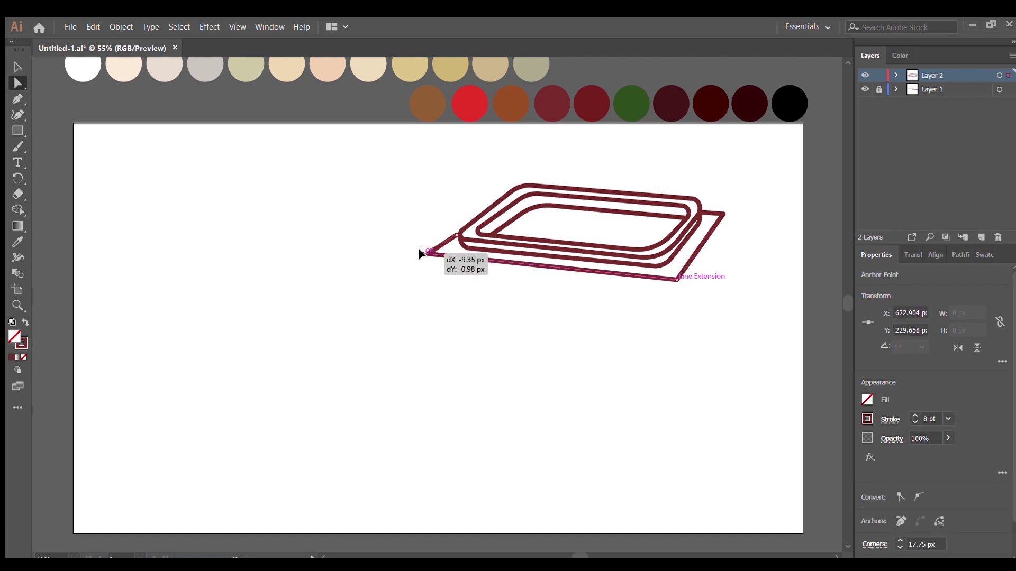
click(488, 262)
drag(426, 256, 465, 287)
mouse_move(672, 274)
mouse_down()
mouse_move(632, 222)
mouse_move(709, 219)
mouse_up()
click(608, 315)
Step: Pen-draw the rim's side edge beneath it, from left to right
key(p)
click(446, 249)
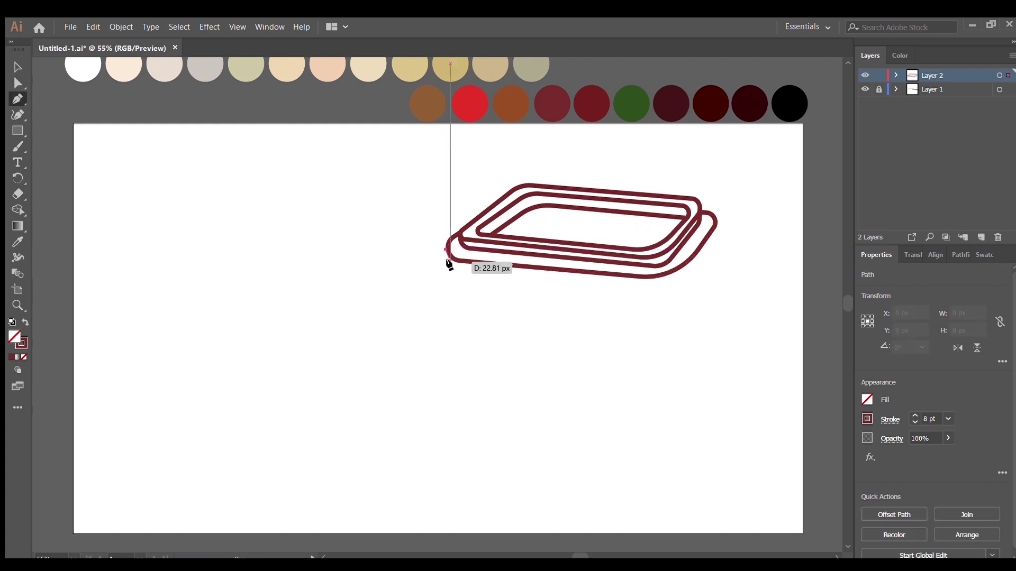
click(447, 269)
click(664, 290)
click(715, 235)
Step: Adjust the side edge's right anchor and round its bottom-right and right corners
key(a)
mouse_move(718, 240)
mouse_down()
mouse_move(734, 228)
mouse_move(709, 245)
mouse_up()
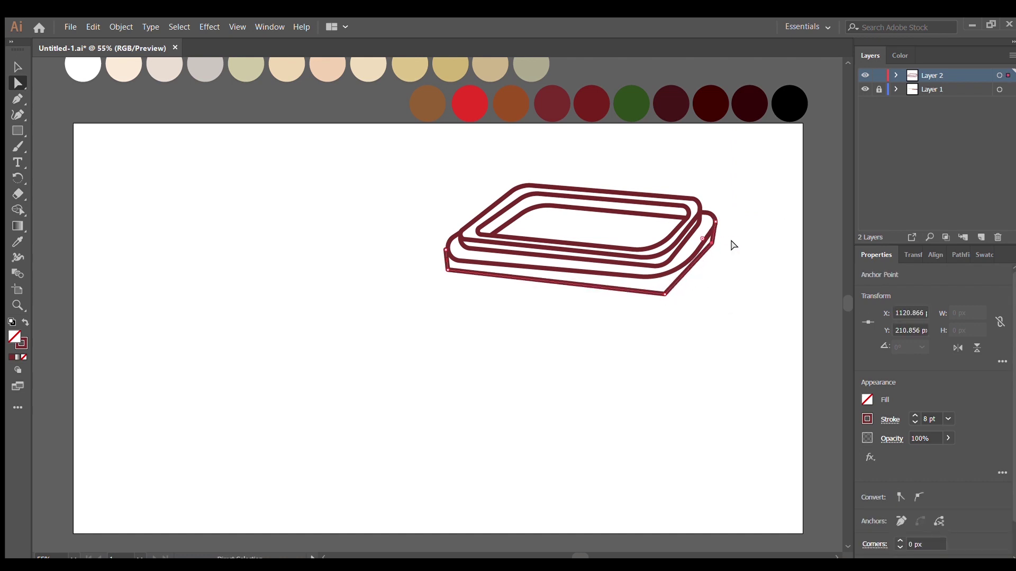
drag(661, 286, 651, 286)
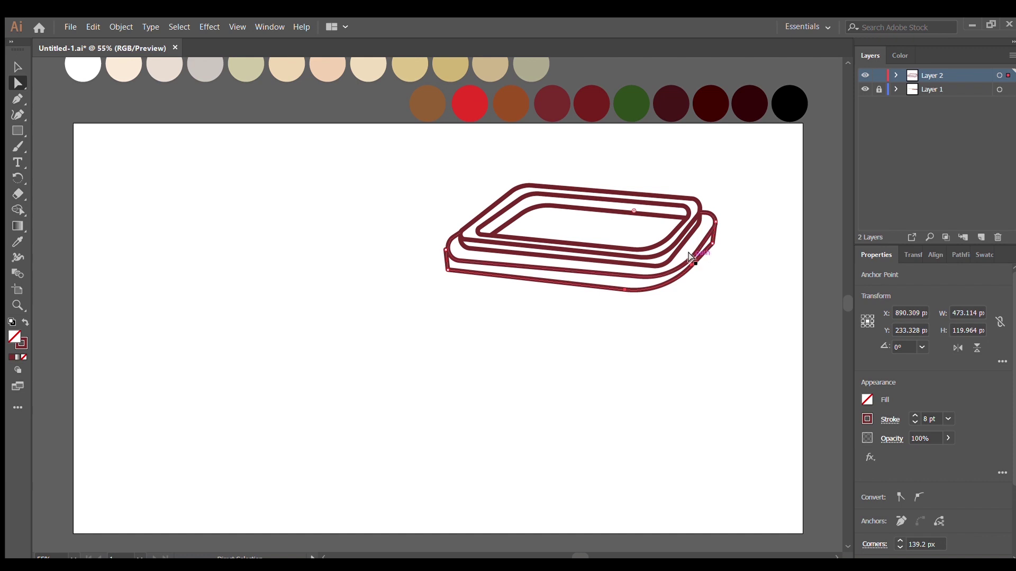
click(736, 257)
click(678, 267)
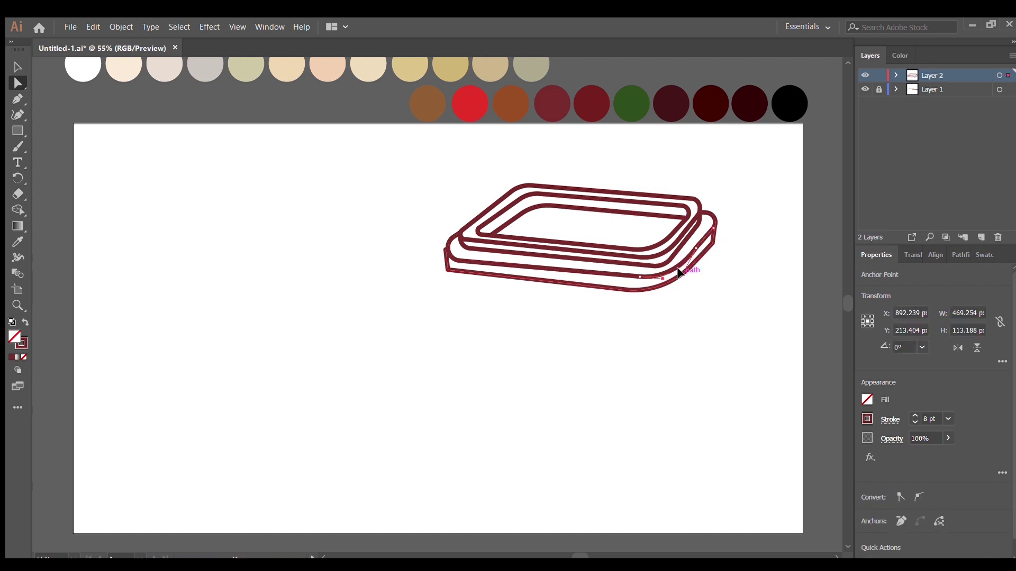
click(703, 247)
mouse_move(694, 244)
mouse_down()
mouse_move(688, 234)
mouse_move(658, 284)
mouse_up()
click(669, 295)
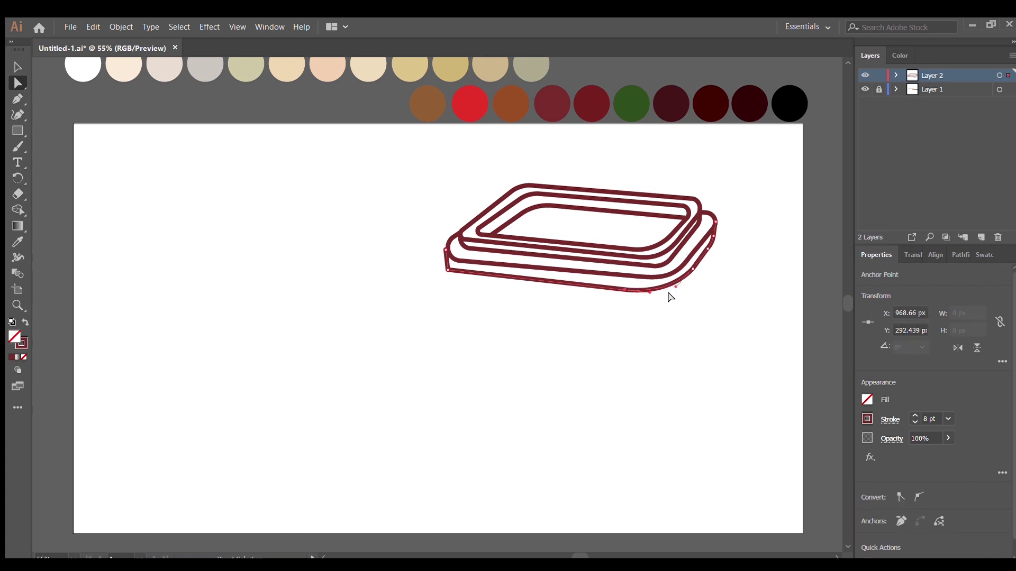
click(503, 253)
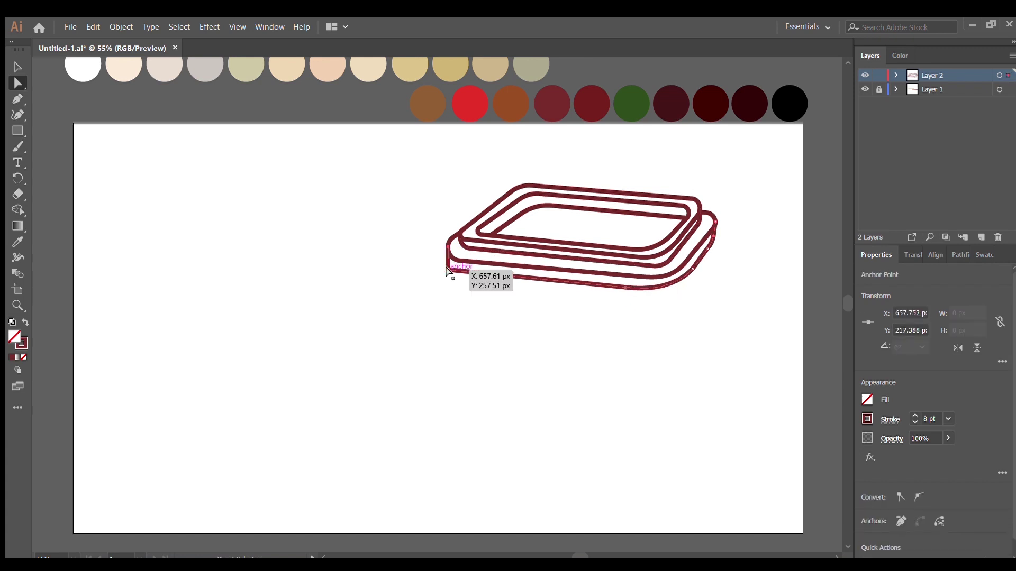
Step: Pen-draw the tapered tub body from the rim's side edge down and back up
key(p)
click(461, 273)
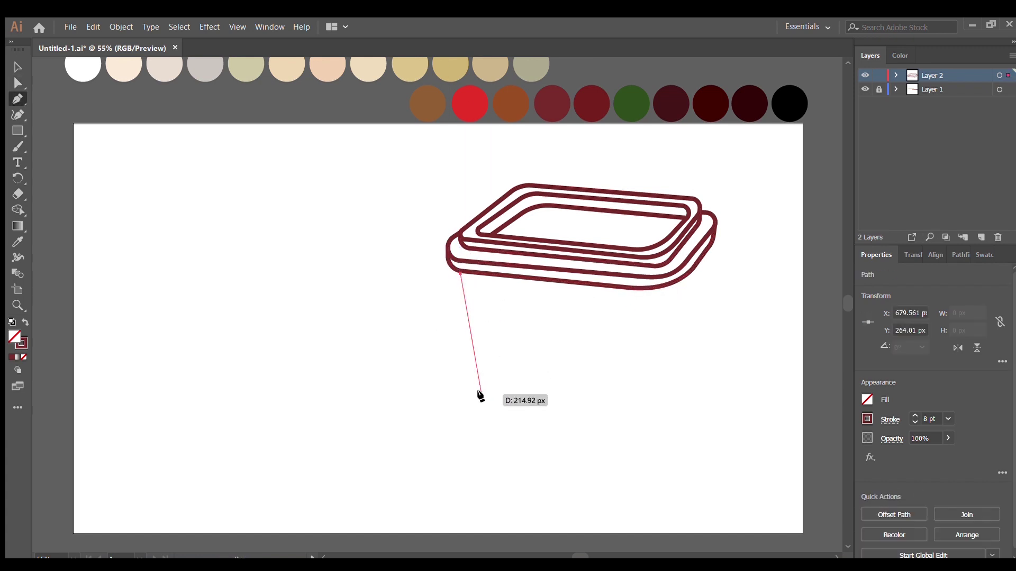
click(481, 394)
click(644, 418)
click(684, 355)
click(695, 263)
Step: Round the tub body's bottom corners
key(a)
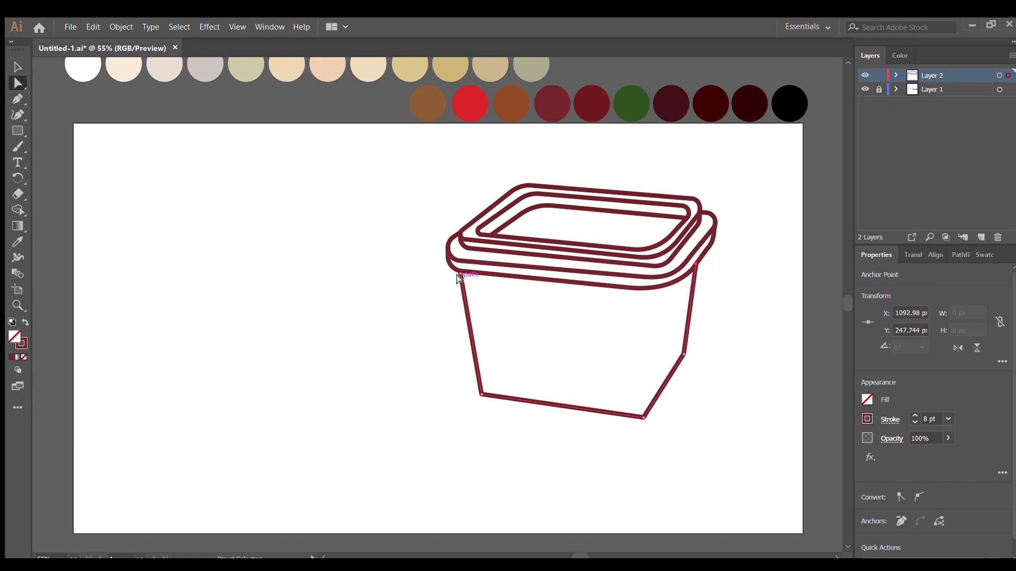
click(483, 386)
drag(639, 410, 618, 362)
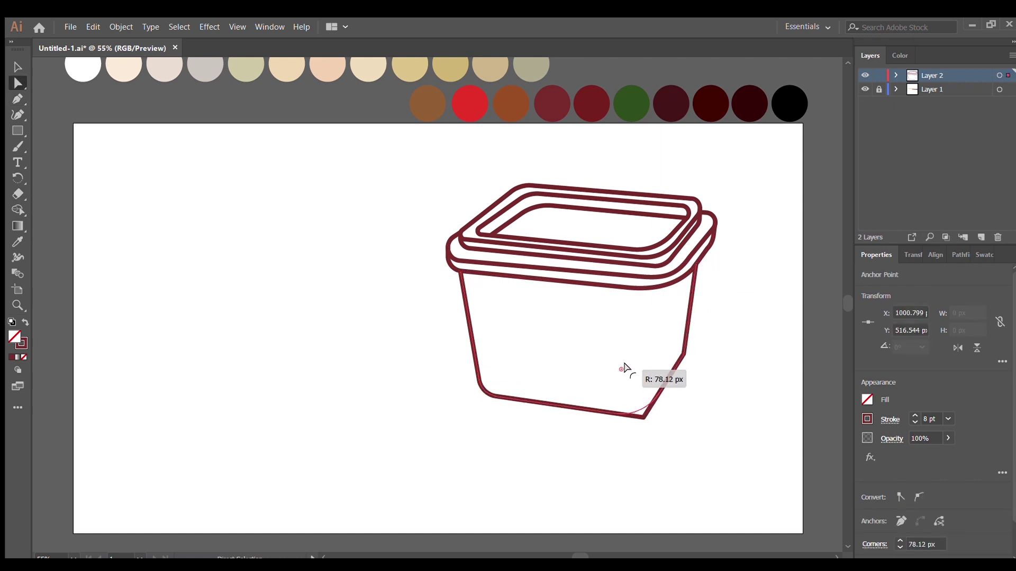
click(661, 352)
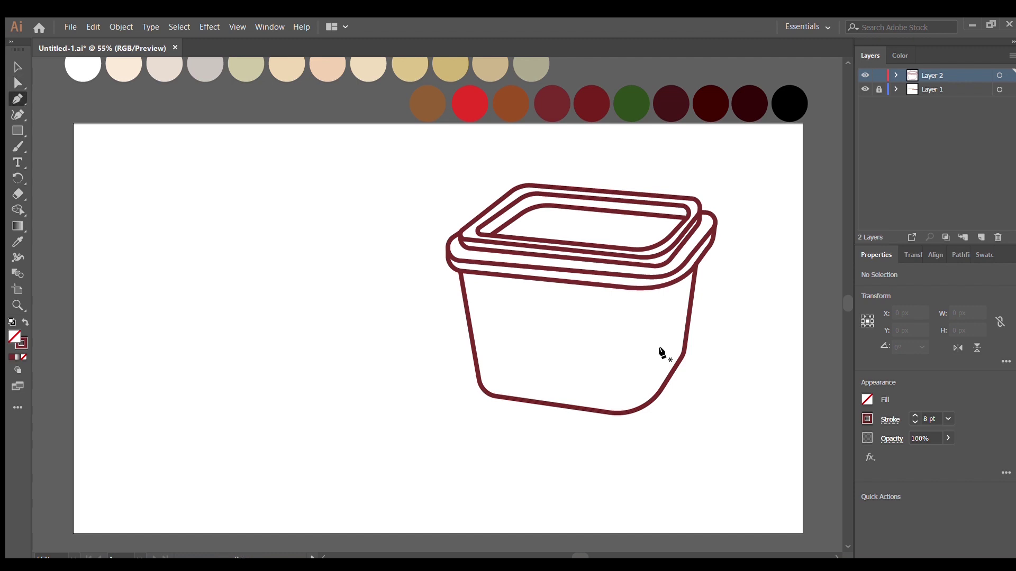
Step: Draw an inset front panel inside the tub body and round its corners
click(481, 273)
click(488, 382)
click(620, 400)
click(623, 289)
click(481, 273)
key(a)
drag(608, 390, 629, 408)
click(521, 349)
Step: Draw a vertical side ridge line, Alt-drag a parallel copy, then lock the tub layer and add Layer 3
click(640, 297)
key(v)
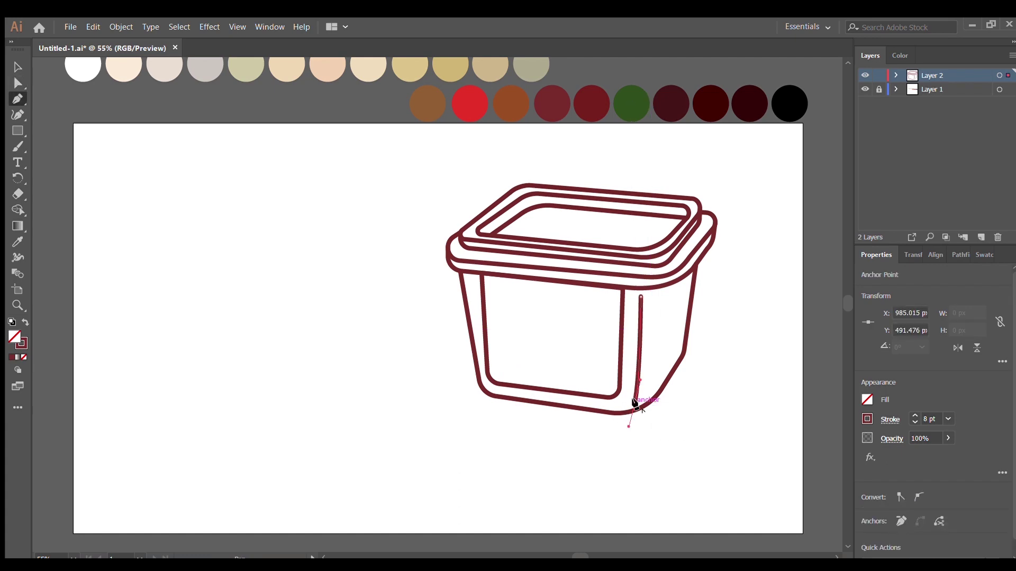
click(640, 329)
mouse_move(640, 329)
alt+mouse_down()
mouse_move(655, 332)
mouse_move(656, 391)
alt+mouse_up()
click(683, 382)
key(a)
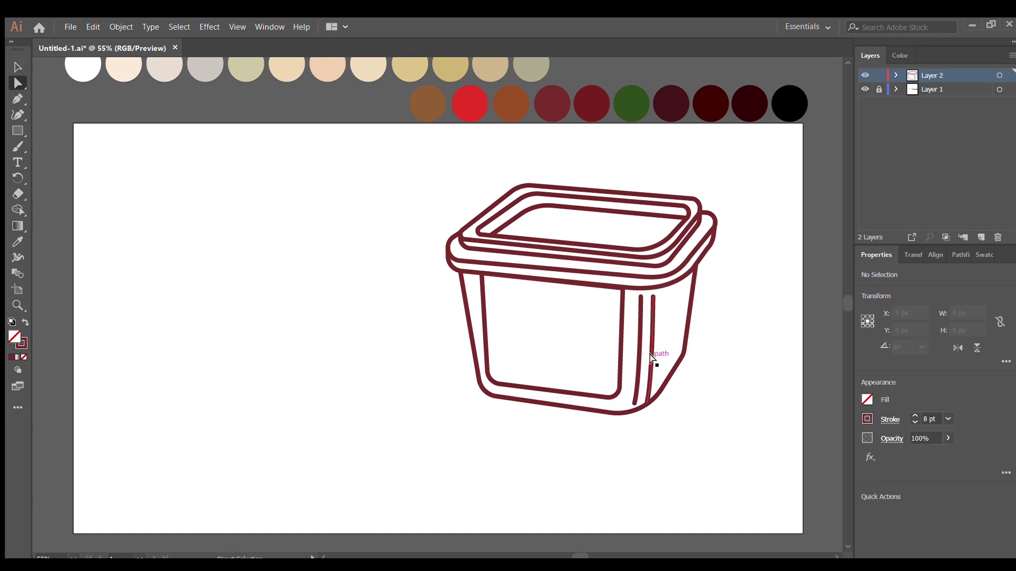
click(647, 396)
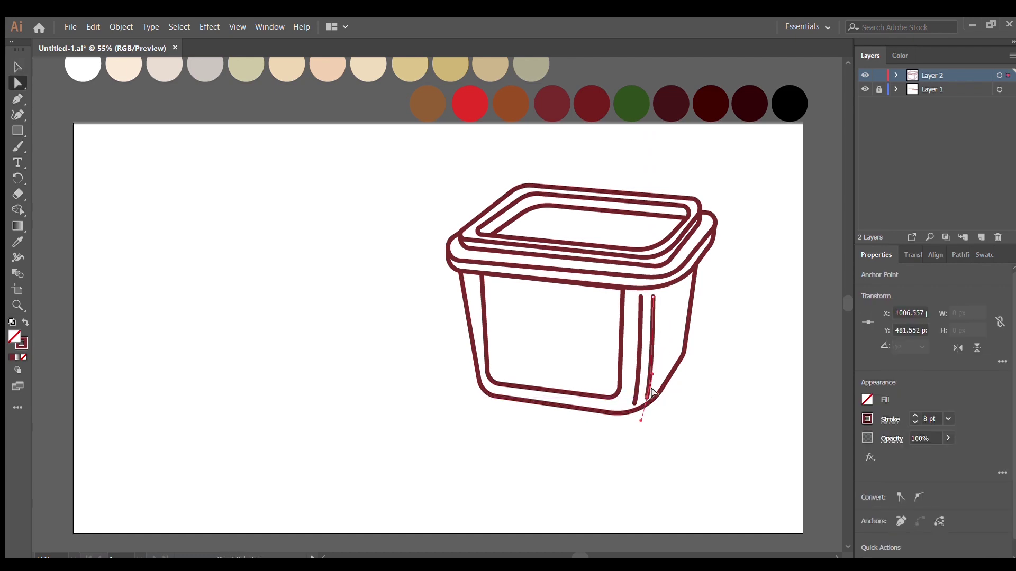
click(669, 296)
click(878, 75)
click(981, 237)
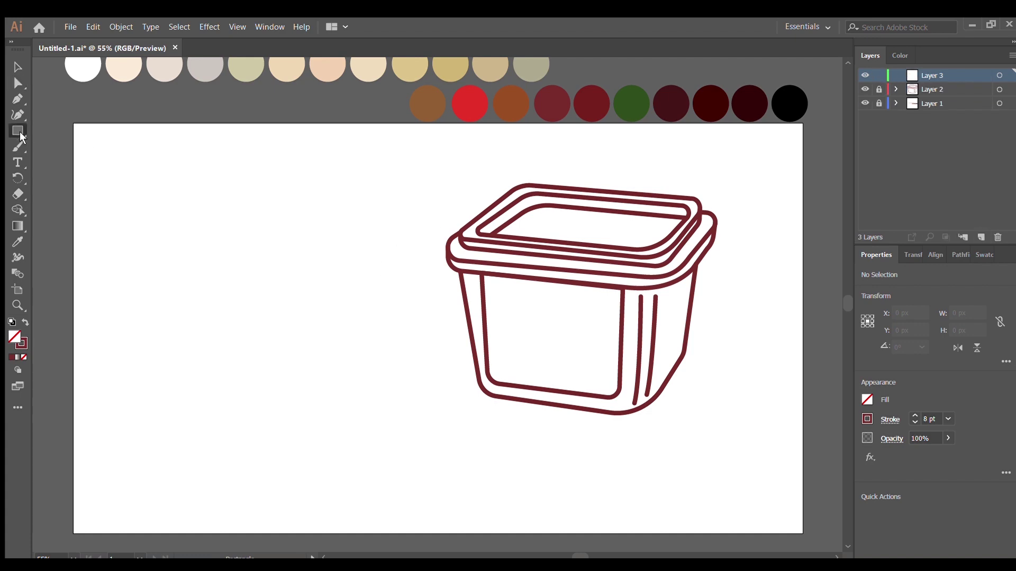
Step: Draw and resize an ellipse left of the tub for the bowl's rim
drag(277, 313, 481, 404)
key(v)
drag(379, 311, 379, 300)
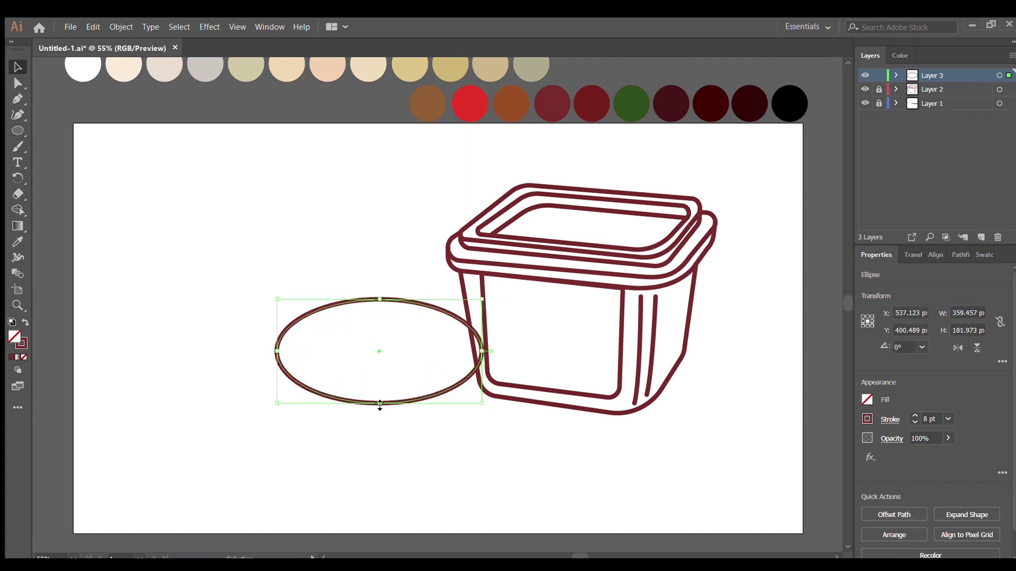
drag(379, 405, 379, 412)
drag(482, 353, 494, 363)
Step: Paste a copy of the ellipse in front and shrink it into the inner ring
key(ctrl+c)
key(ctrl+f)
drag(280, 355, 287, 364)
drag(384, 420, 376, 401)
drag(482, 356, 473, 356)
drag(284, 356, 288, 356)
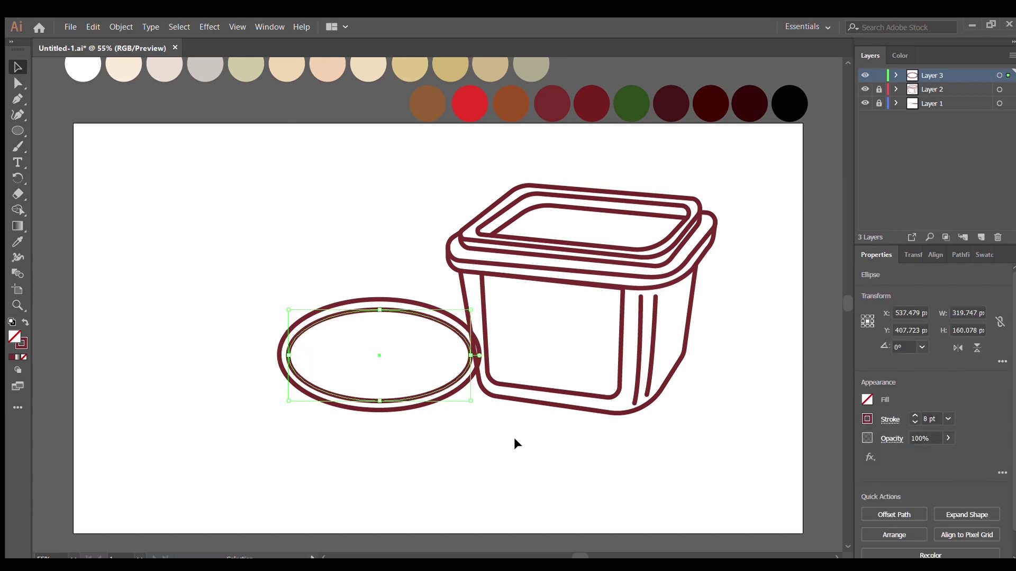
Step: Combine offset inner ellipses with Pathfinder and place the lens piece on the lower ring
drag(339, 317, 341, 344)
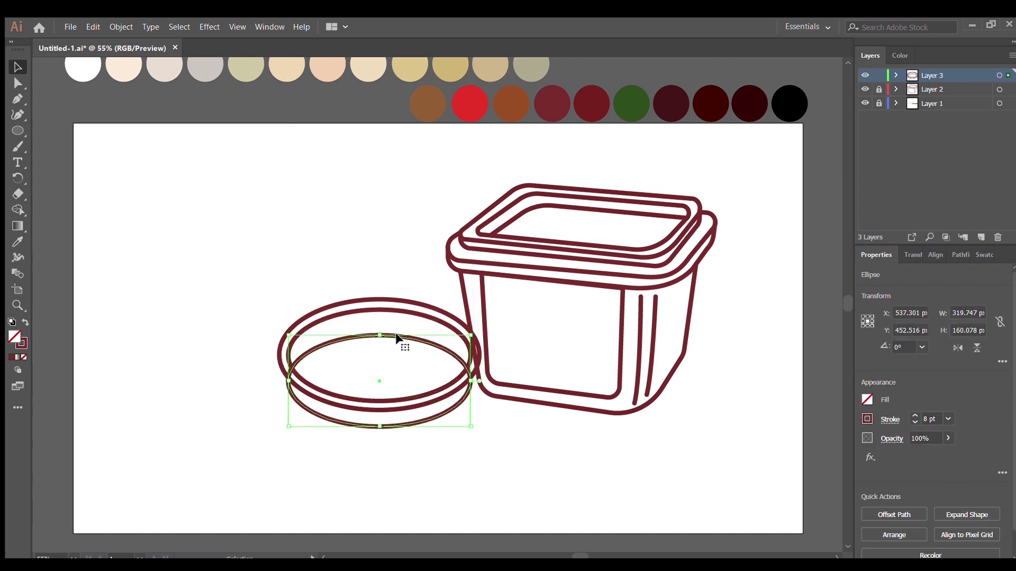
key(shift+ctrl+F9)
drag(382, 312, 214, 217)
key(shift+ctrl+a)
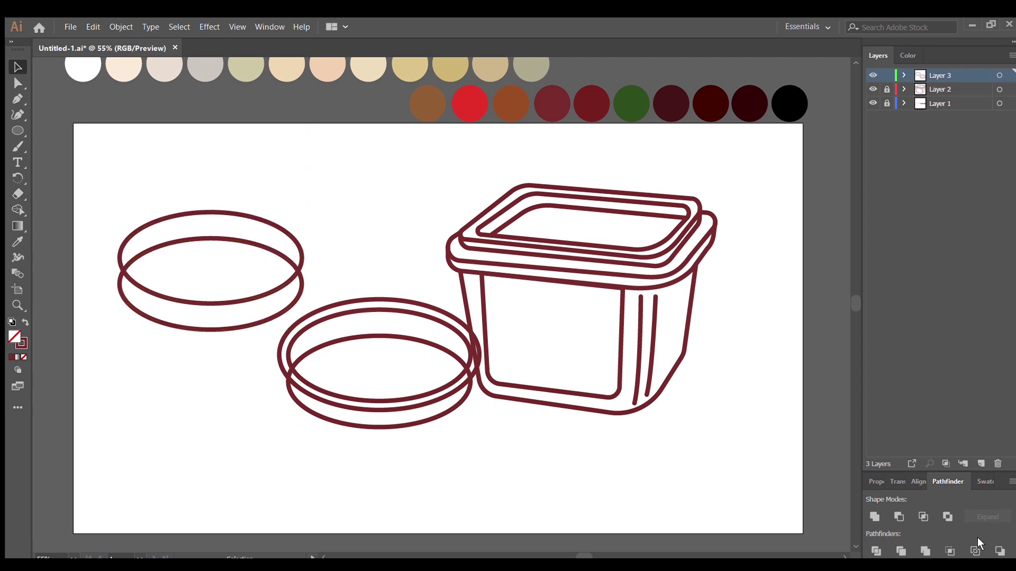
drag(233, 273, 190, 318)
double_click(294, 242)
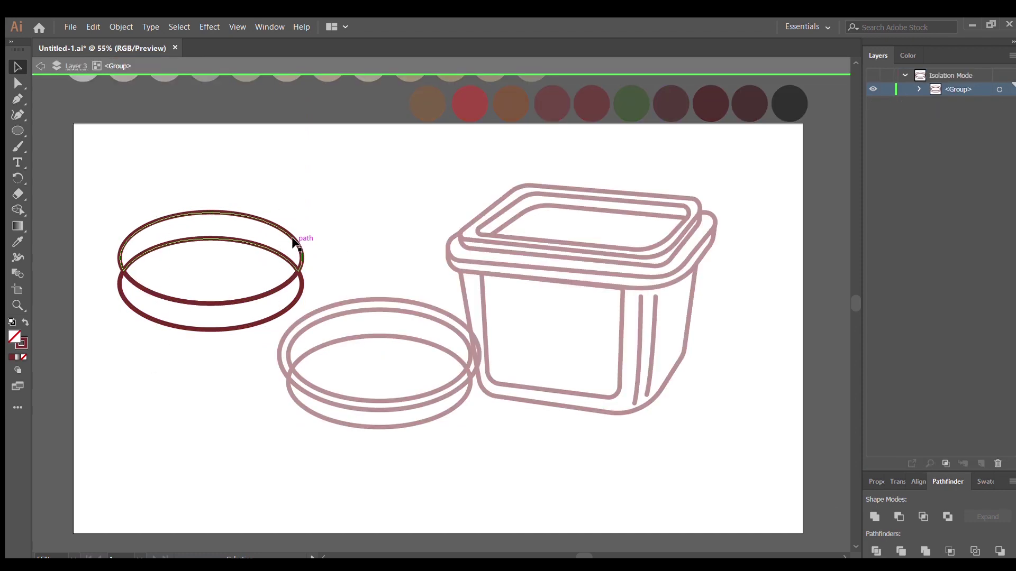
drag(301, 271, 468, 359)
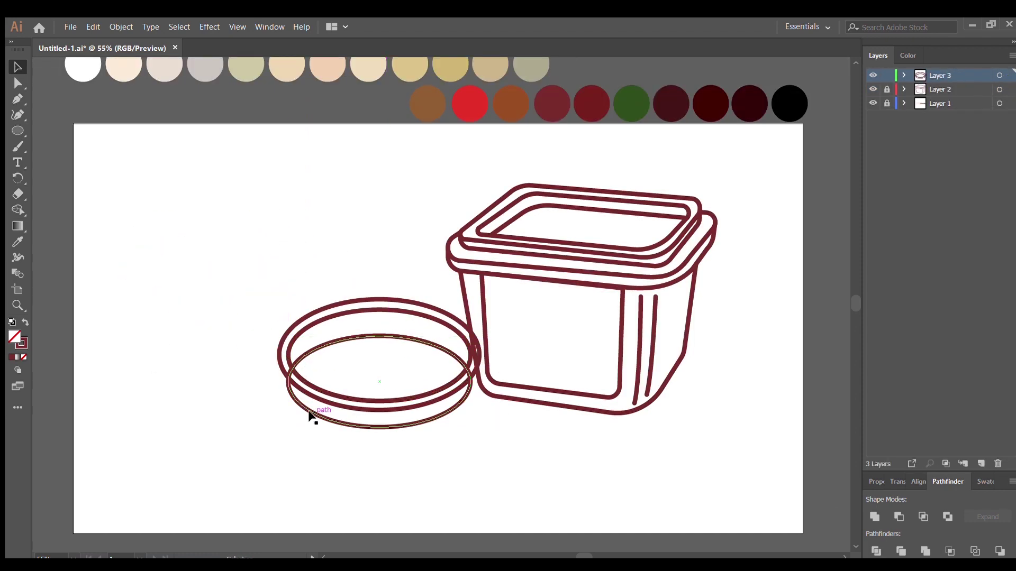
key(p)
drag(277, 364, 378, 476)
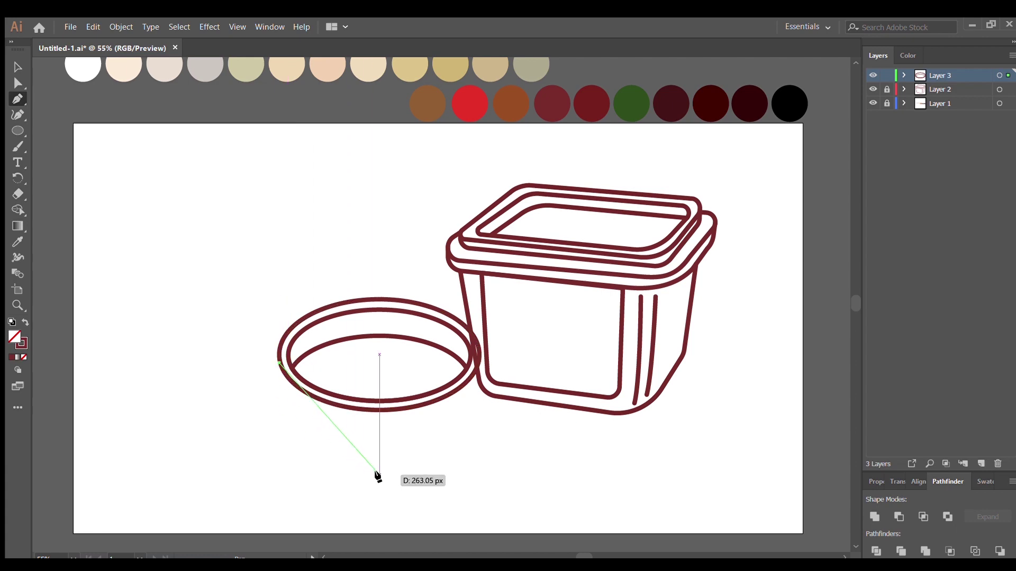
Step: Finish the bowl's left curve and place a mirrored copy as its right side
drag(490, 475, 492, 476)
key(v)
mouse_move(278, 418)
mouse_down()
mouse_move(488, 431)
mouse_move(467, 435)
mouse_up()
click(402, 445)
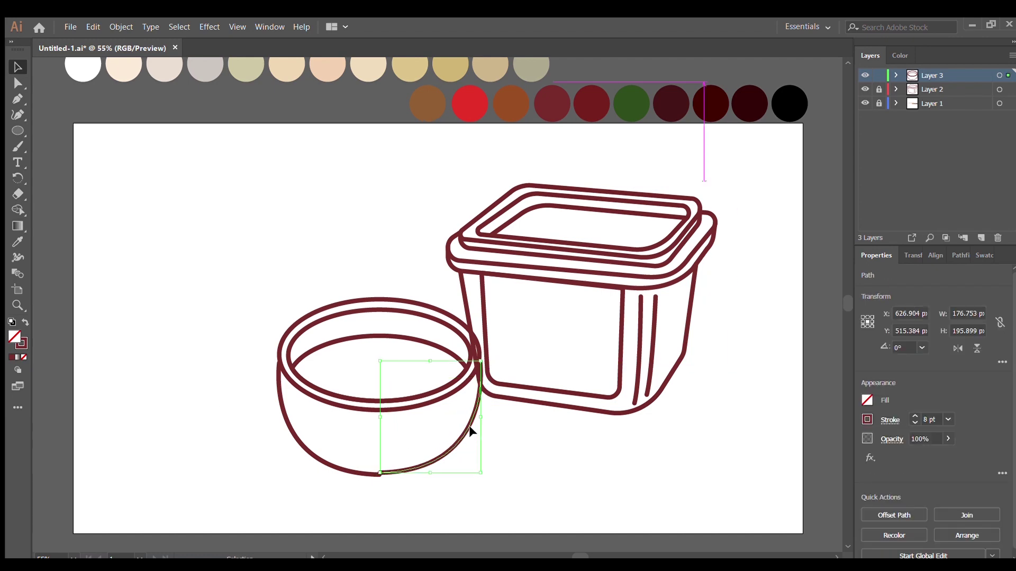
click(454, 476)
click(416, 468)
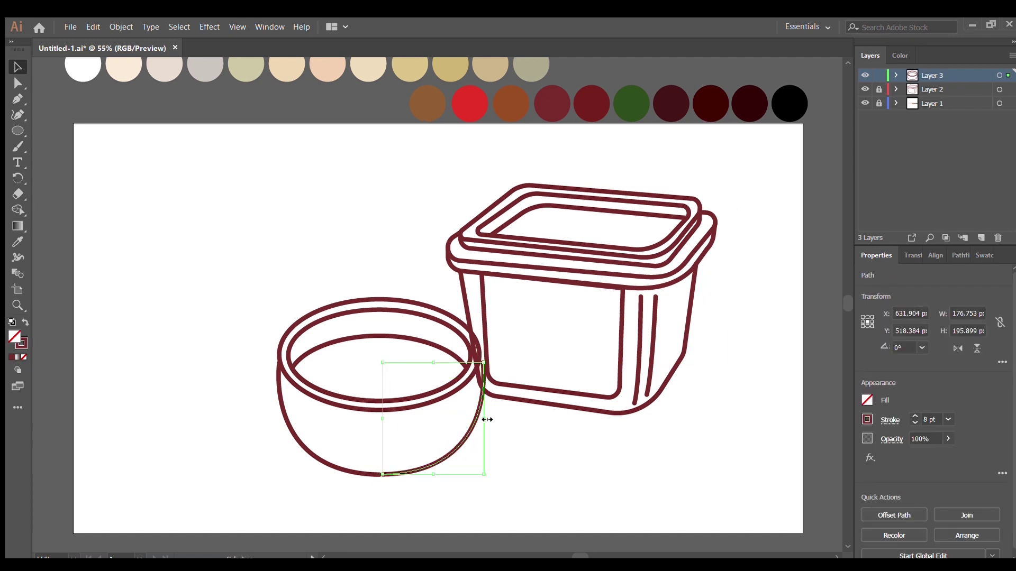
click(472, 407)
Step: Hide the tub layer, fit the right curve to the rim, then show the tub again
click(865, 89)
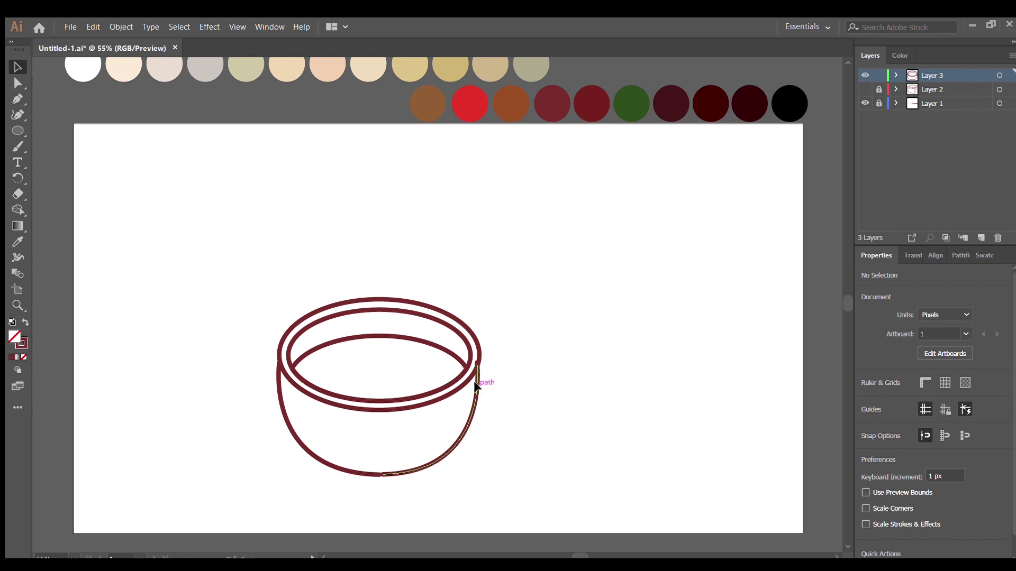
click(477, 412)
click(476, 385)
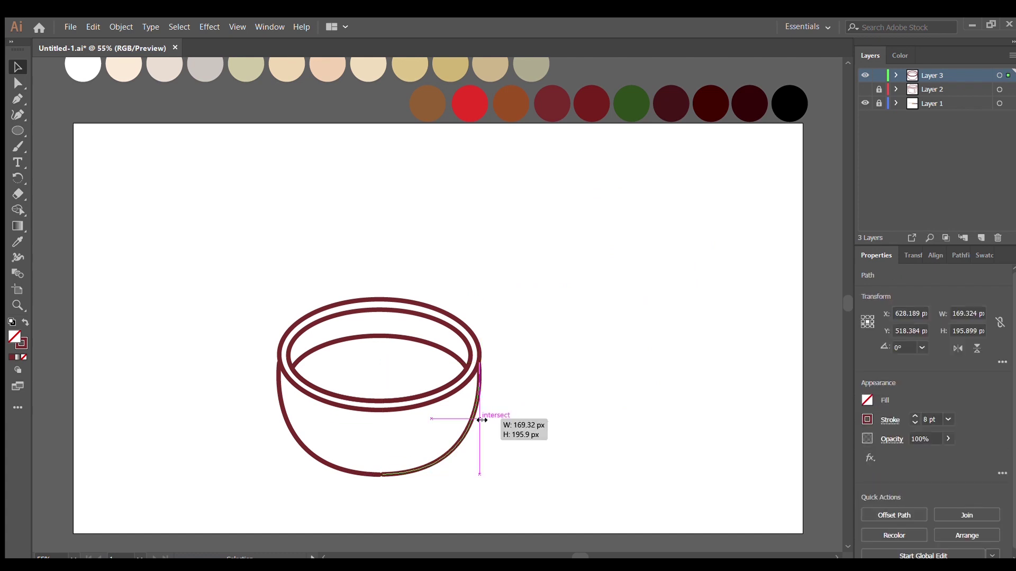
click(483, 426)
click(865, 88)
Step: Draw a small curved foot under the bowl
key(a)
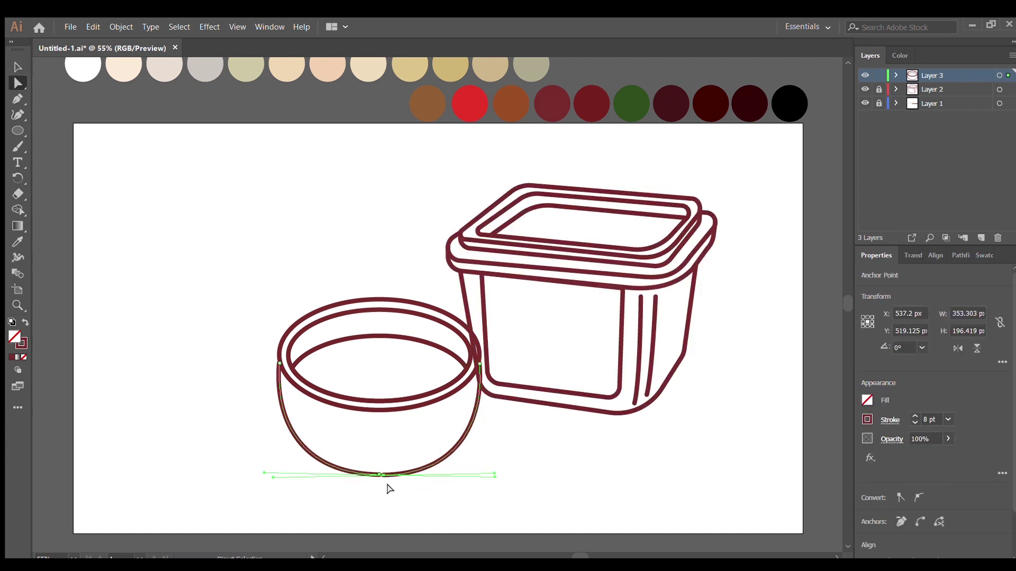
click(332, 469)
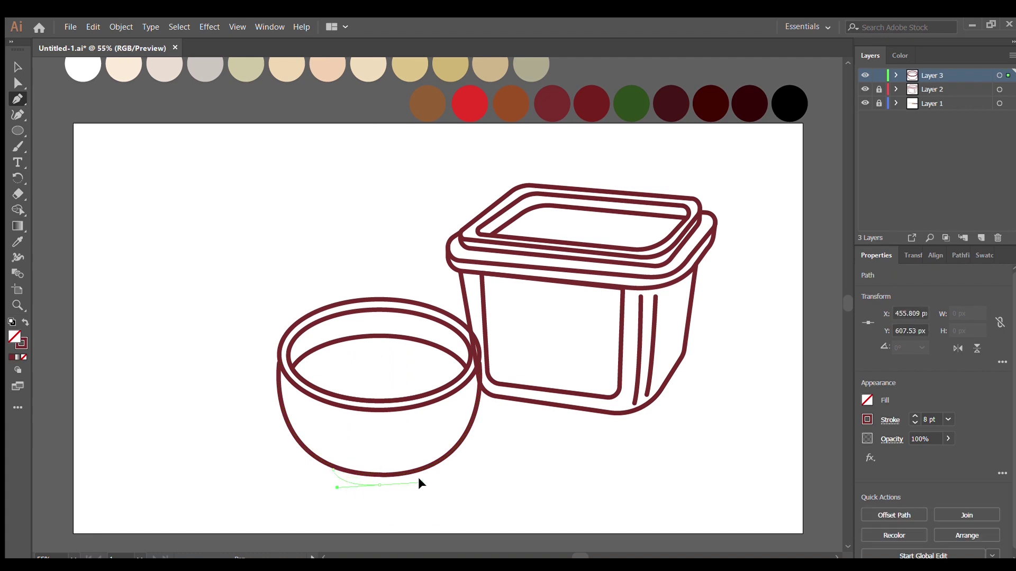
drag(421, 483, 423, 480)
key(v)
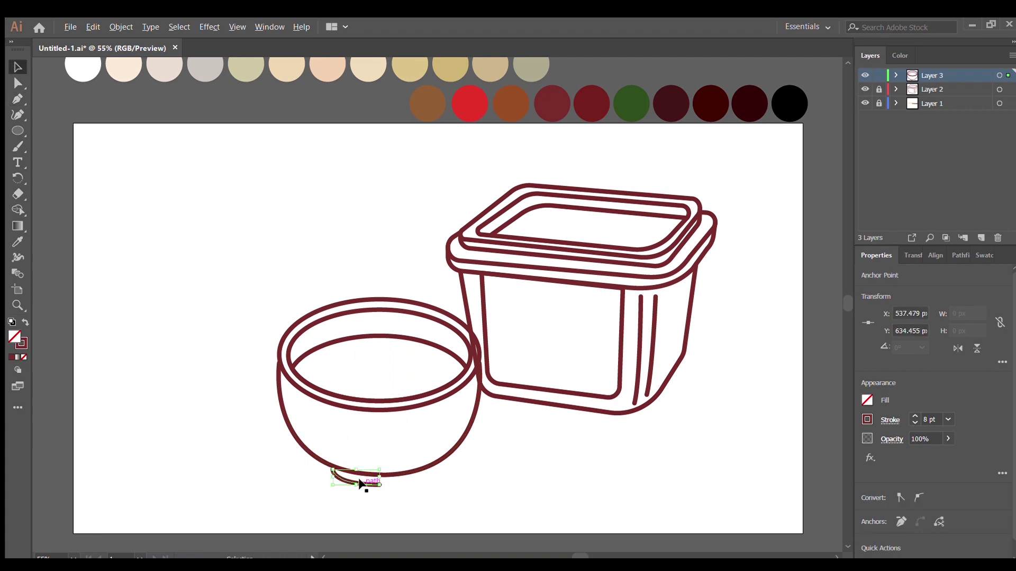
click(449, 487)
click(413, 475)
click(449, 484)
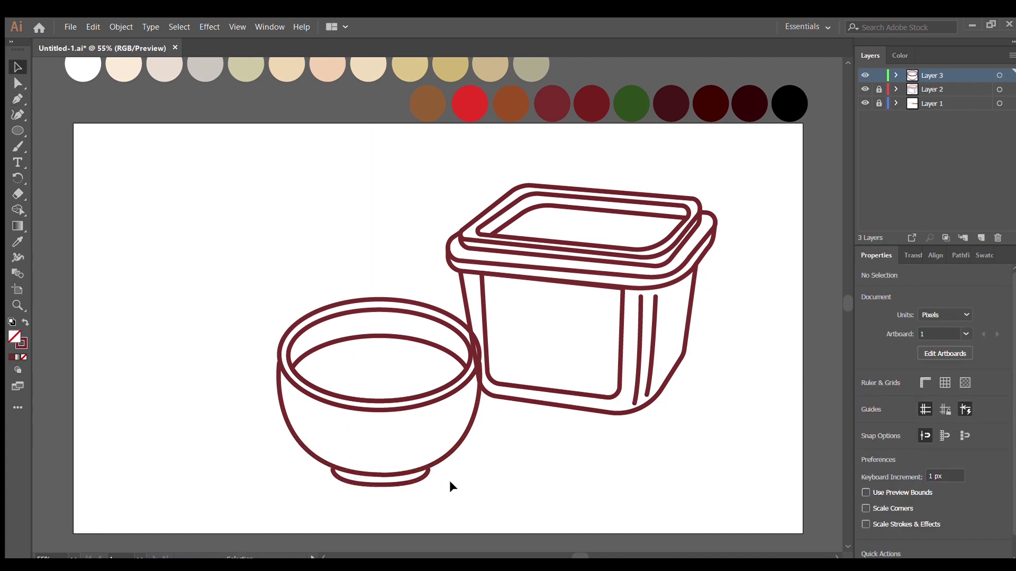
Step: Draw the first tofu cube's curved outline on the soup surface
click(378, 481)
click(448, 490)
key(p)
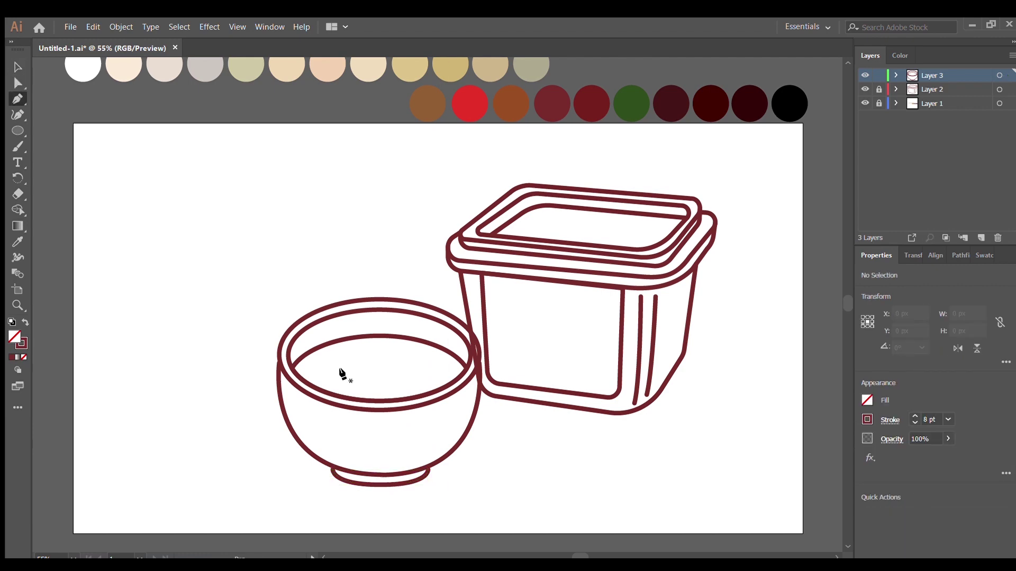
click(345, 346)
drag(353, 339, 363, 344)
click(365, 347)
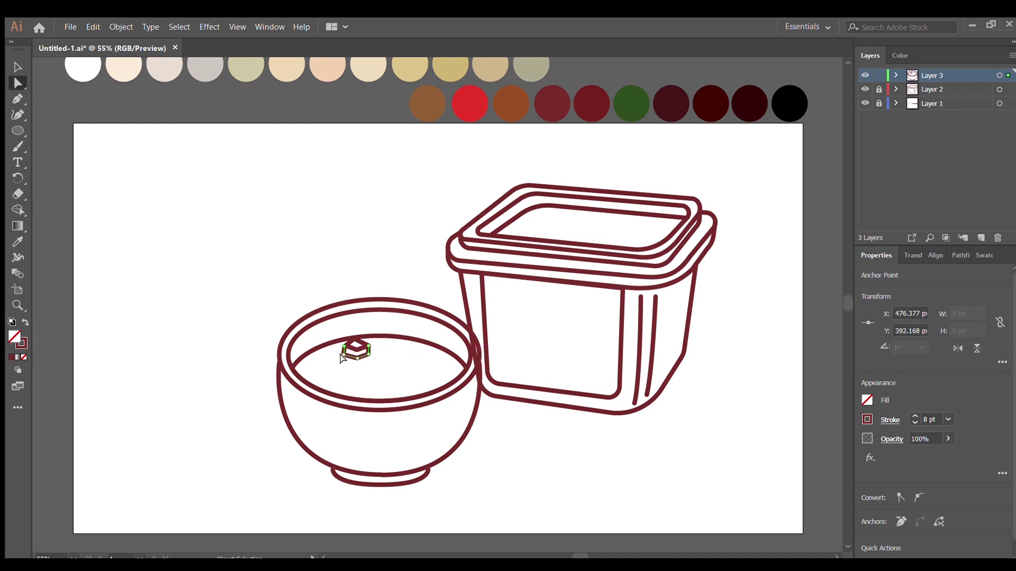
ctrl+click(379, 361)
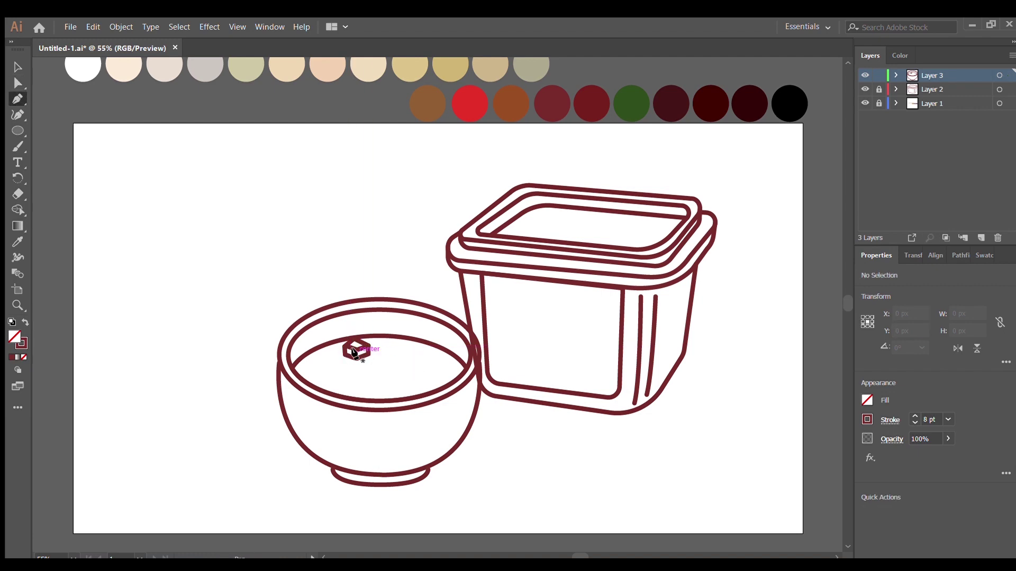
Step: Add a second face to the first tofu cube and reshape its corner
click(375, 344)
click(404, 355)
click(377, 345)
drag(402, 360, 380, 365)
key(a)
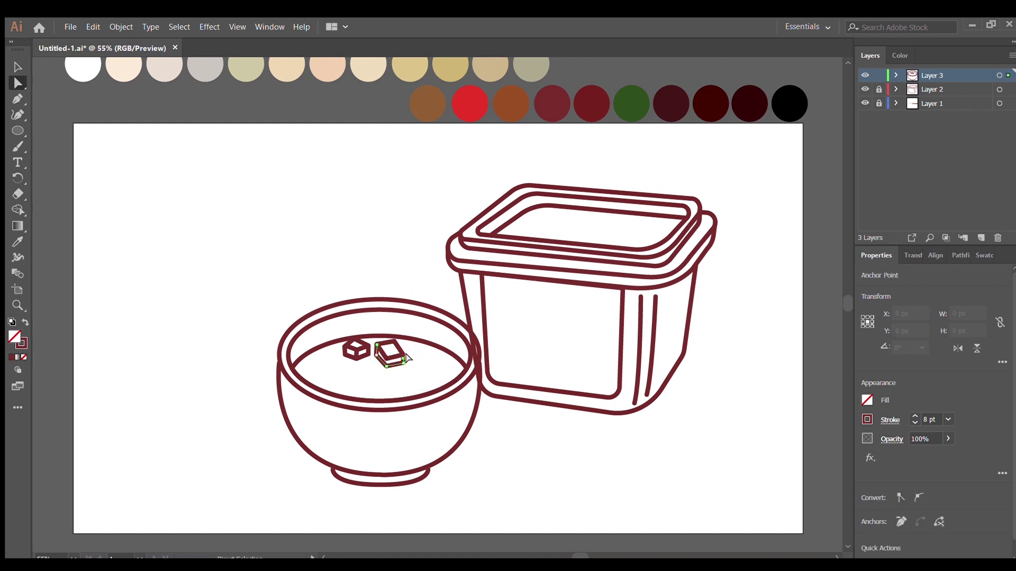
click(413, 363)
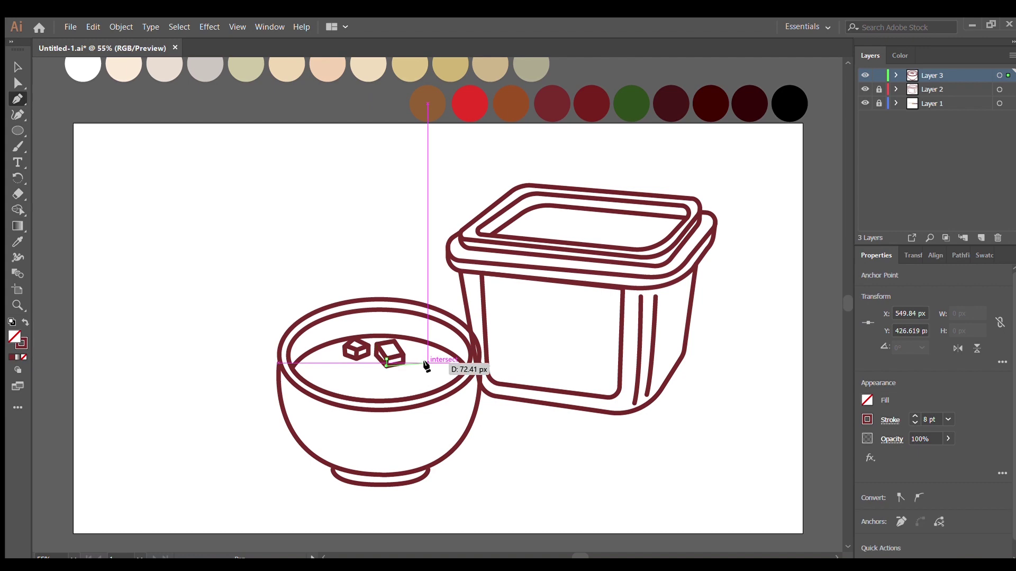
Step: Draw a second tofu cube beside the first, with its top face and lower side
click(432, 366)
click(386, 370)
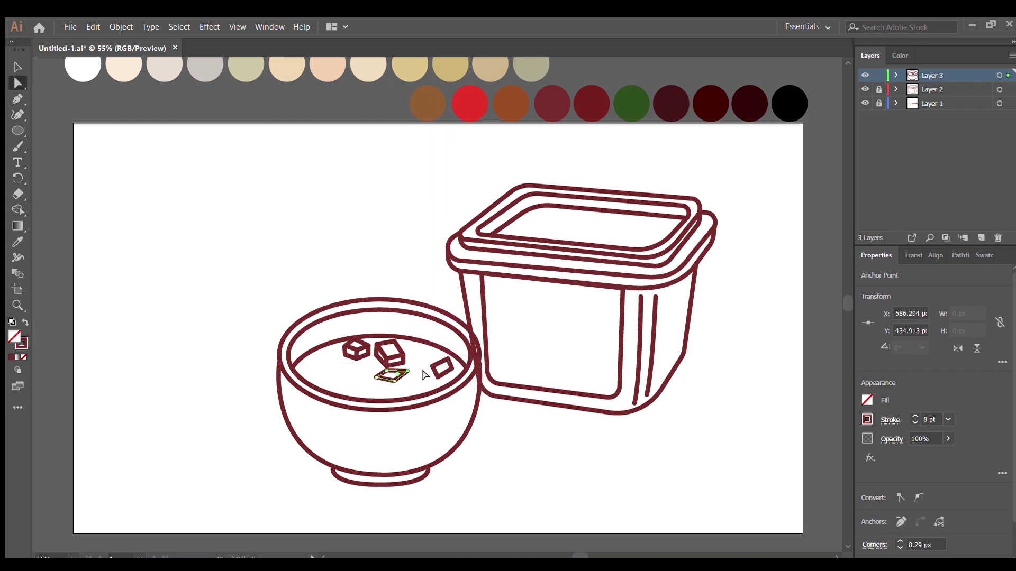
key(p)
click(376, 377)
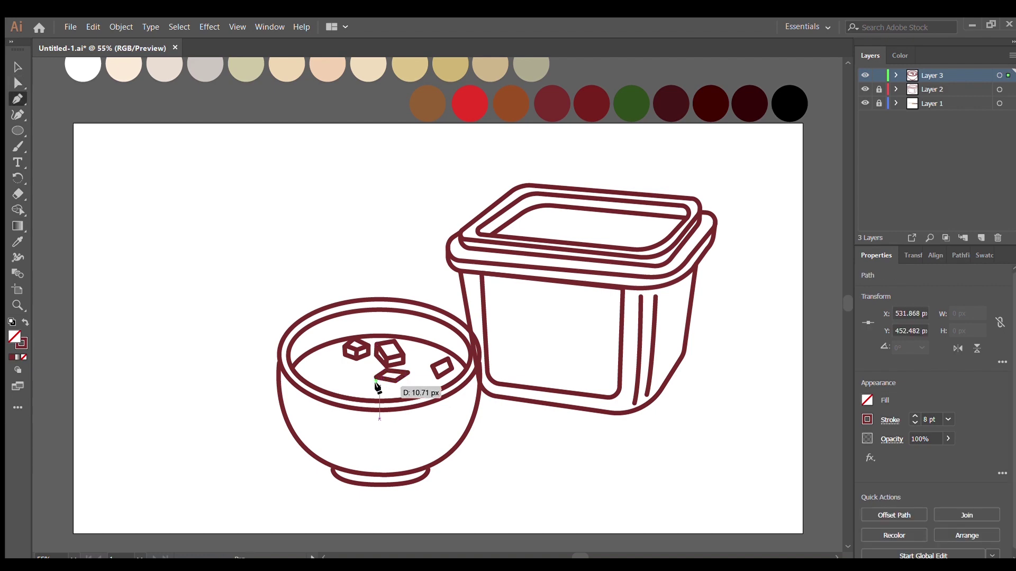
click(394, 391)
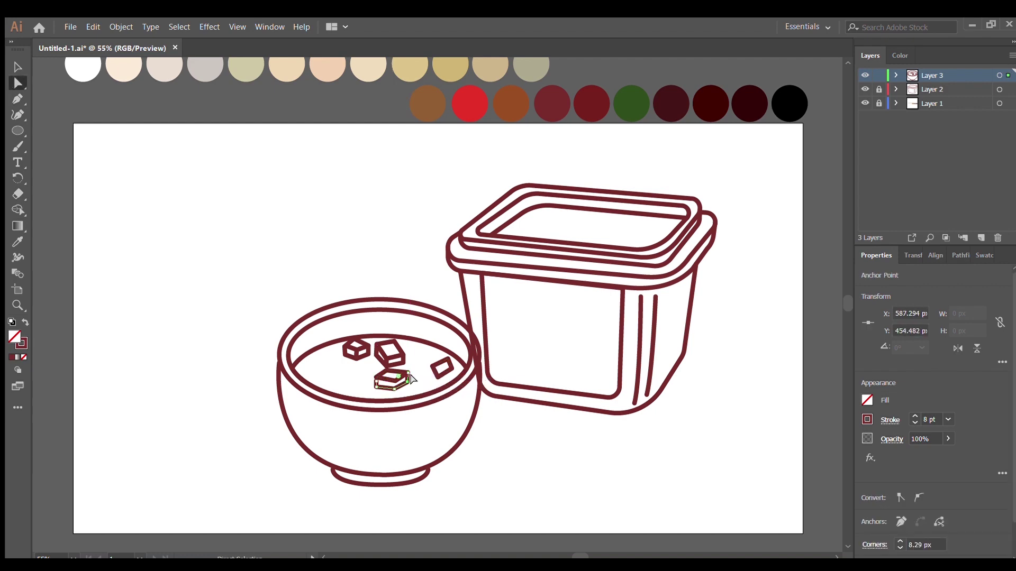
click(394, 394)
Step: Add a side face to the left tofu cube
key(p)
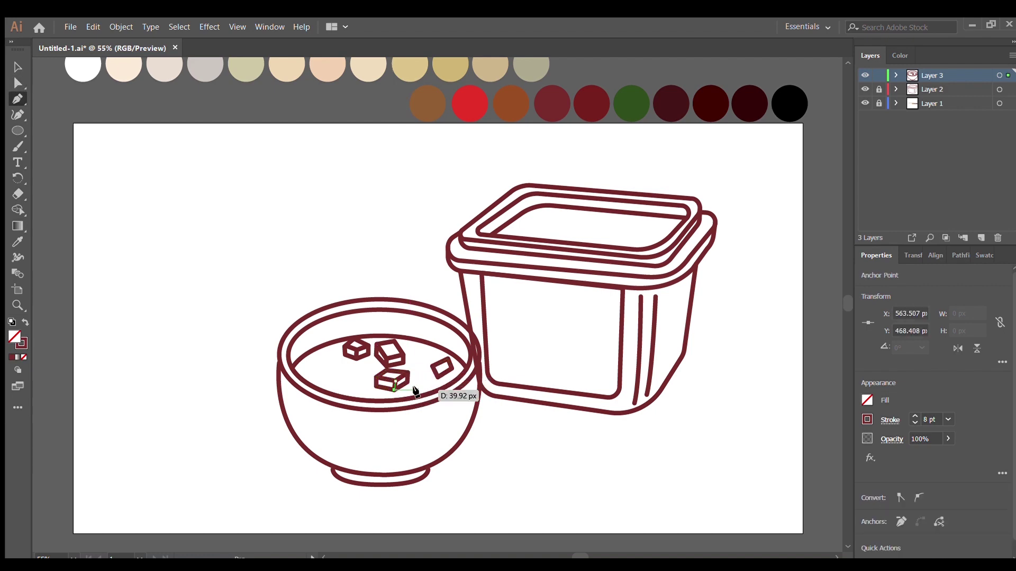
click(345, 361)
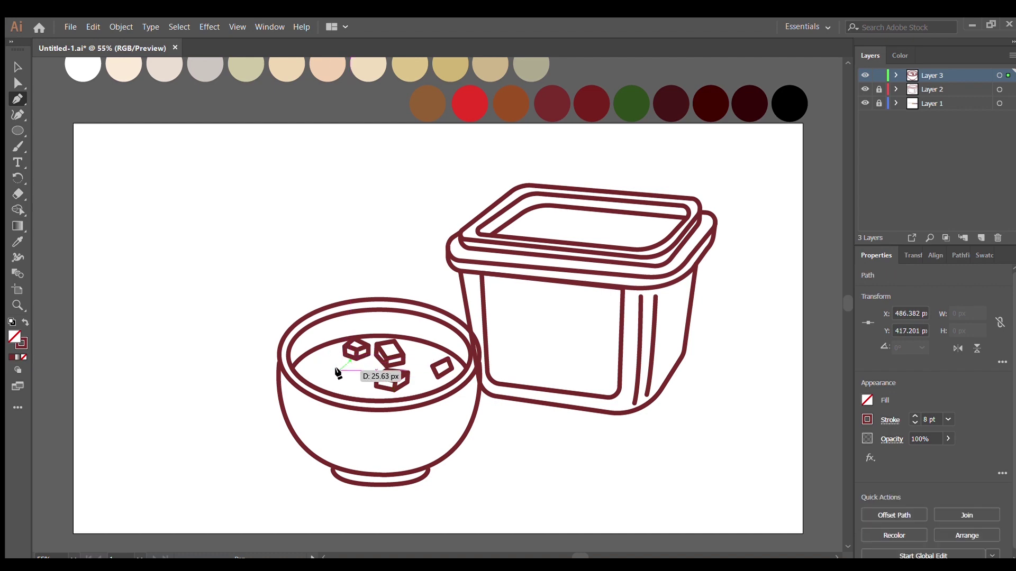
click(339, 372)
click(332, 350)
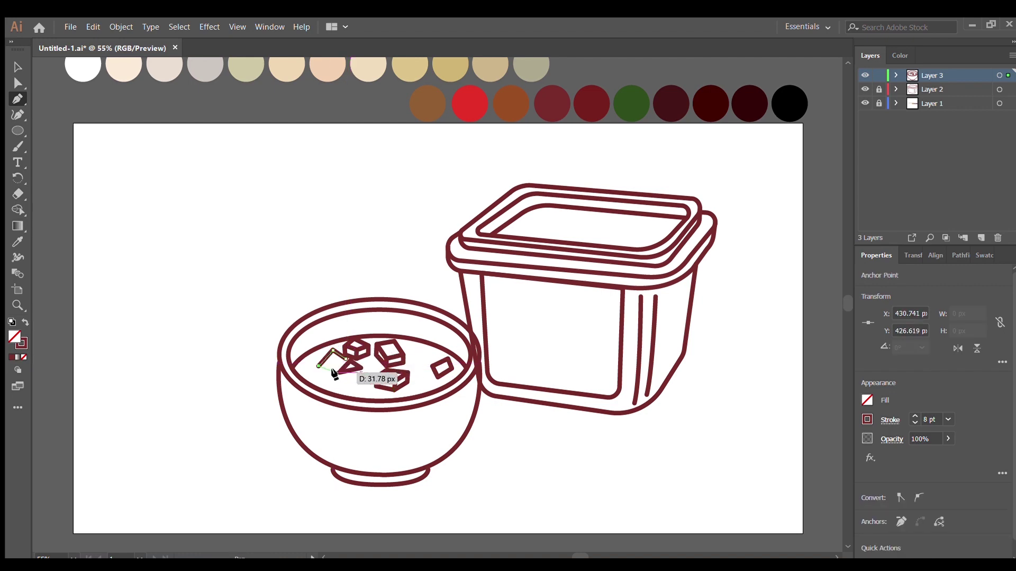
key(a)
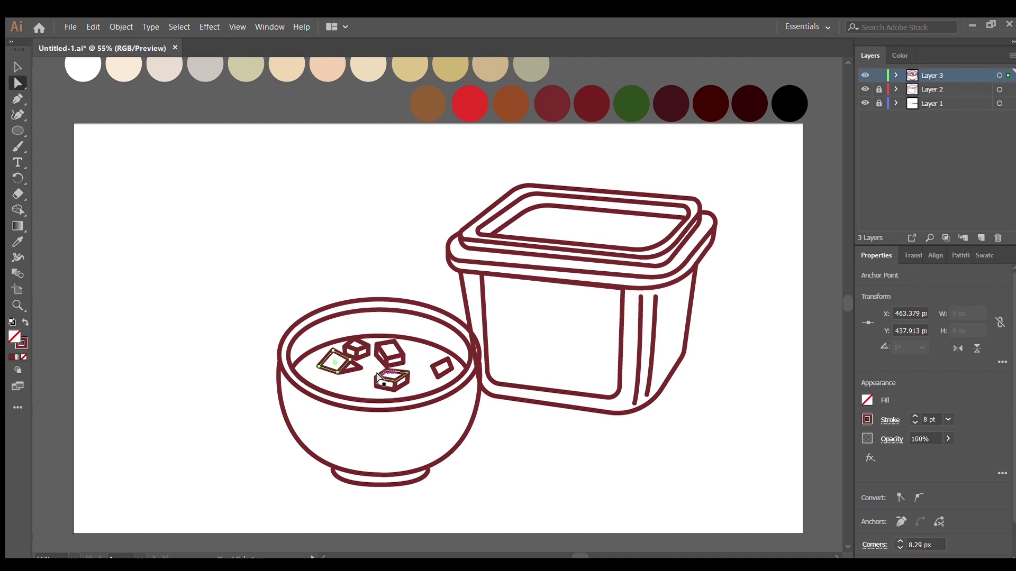
click(368, 389)
Step: Draw a small triangular tofu piece low in the soup
key(p)
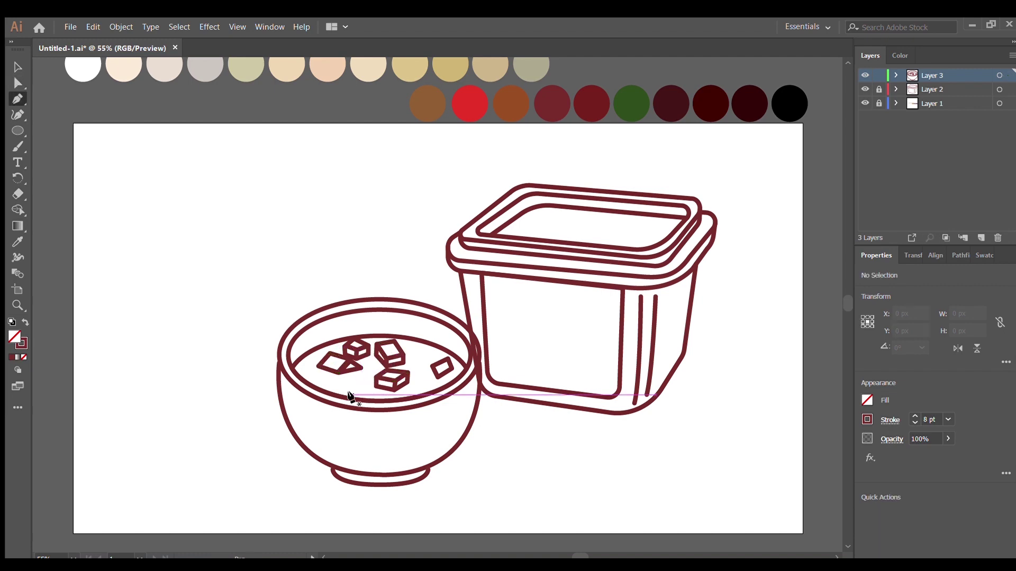
click(345, 395)
click(361, 380)
click(367, 399)
click(345, 394)
key(a)
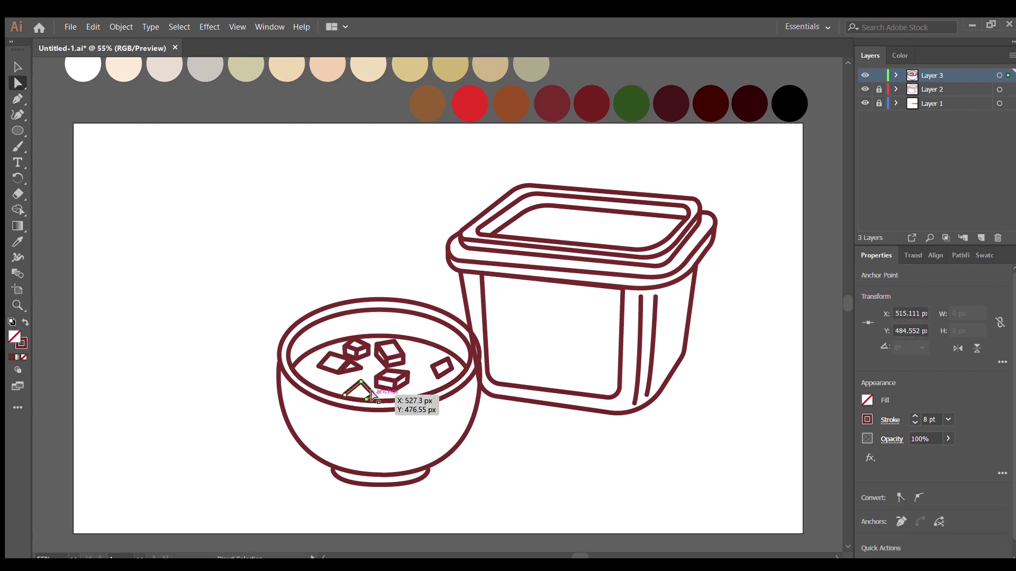
Step: Draw a four-cornered tofu piece on the left side of the bowl
key(p)
click(328, 335)
click(316, 358)
click(363, 368)
click(362, 350)
click(328, 334)
key(a)
key(ctrl+shift+a)
Step: Draw a longer flat tofu slab across the soup
key(p)
click(442, 367)
click(418, 377)
click(397, 346)
key(a)
key(ctrl+shift+a)
Step: Draw one more small tofu cube near the centre of the soup
click(364, 384)
click(373, 371)
click(379, 400)
click(389, 377)
key(v)
click(389, 390)
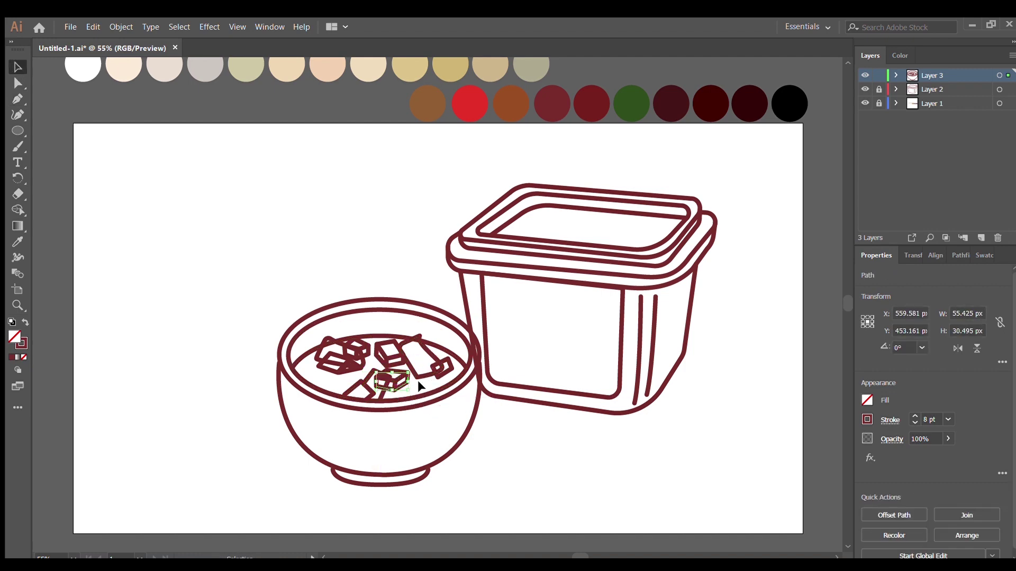
key(a)
key(ctrl+shift+a)
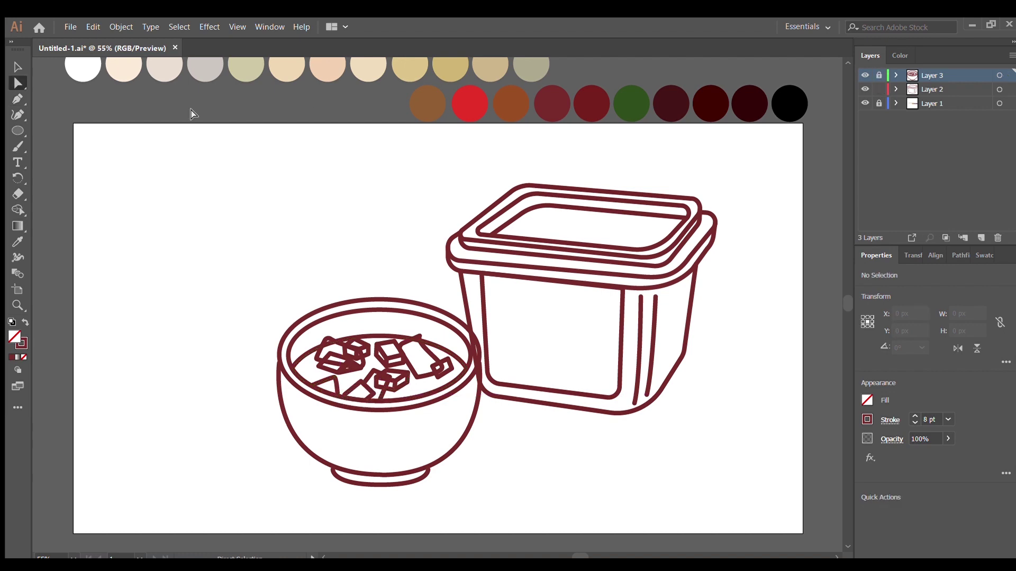
key(v)
click(562, 209)
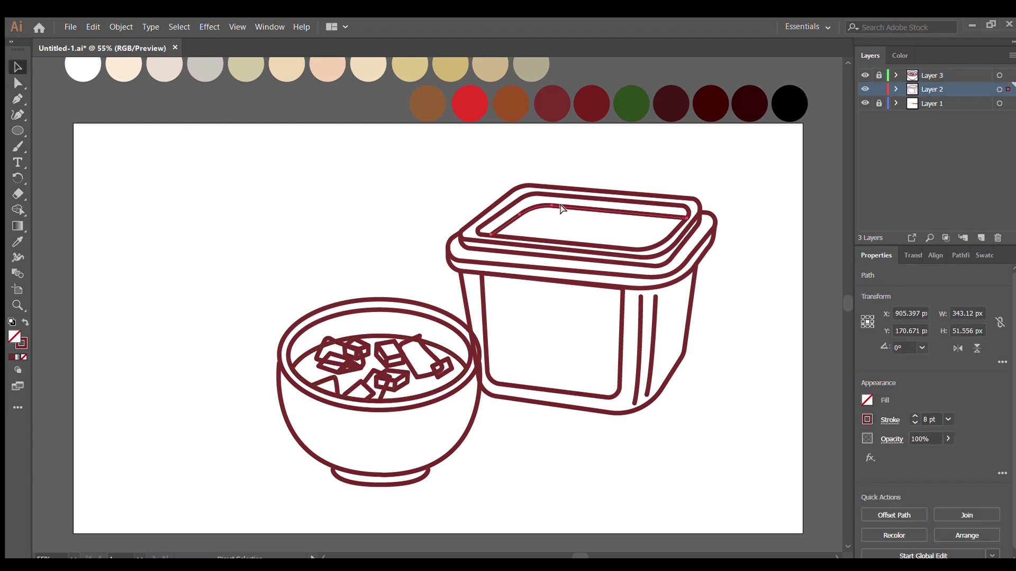
Step: Draw a curved beige shape with no stroke for the lid top
click(23, 320)
key(i)
click(286, 66)
key(v)
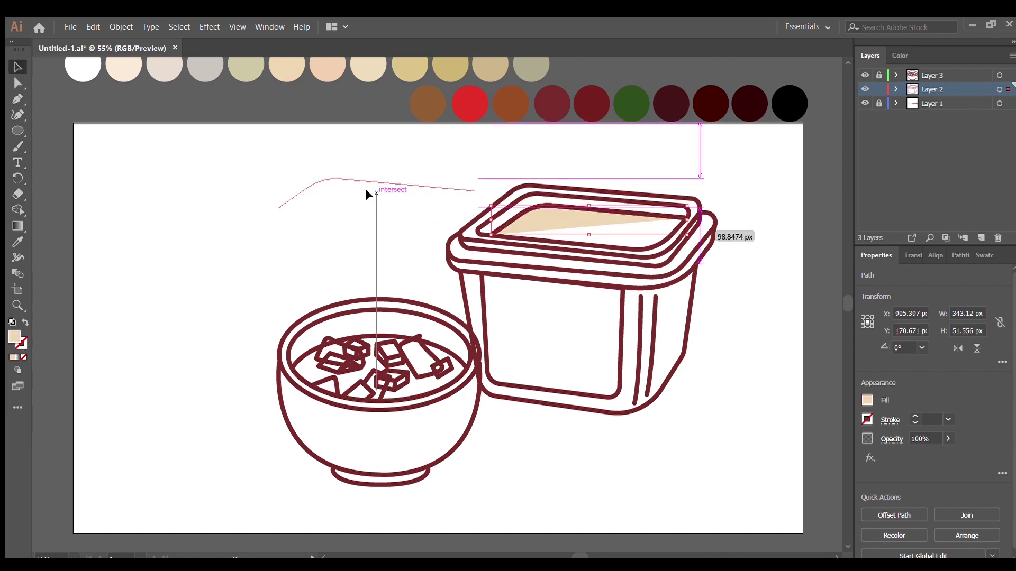
drag(492, 235, 277, 208)
key(p)
click(423, 226)
click(473, 190)
Step: Fit the beige shape into the lid opening and round its right corners
key(a)
drag(344, 212, 557, 236)
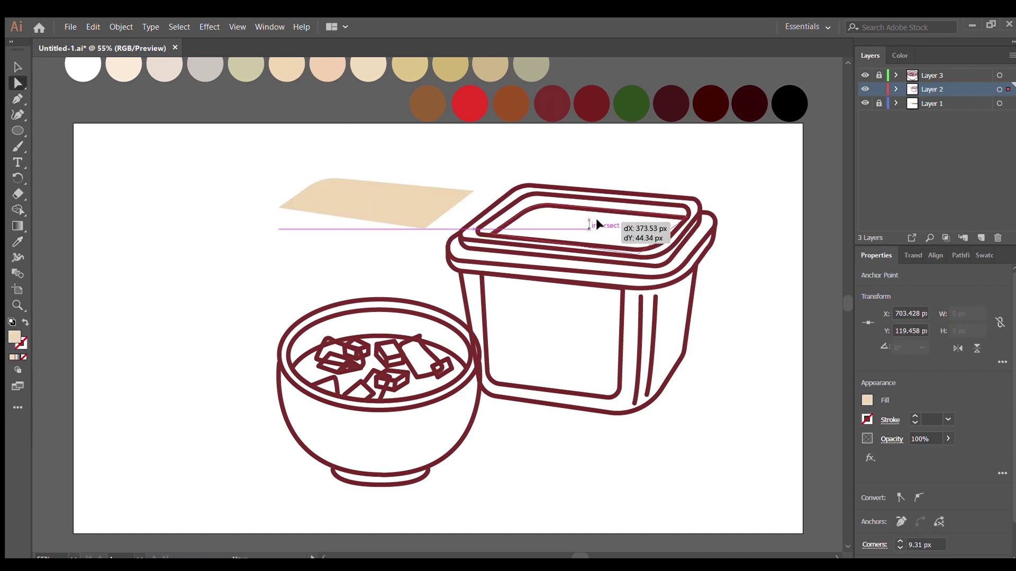
drag(638, 253, 652, 251)
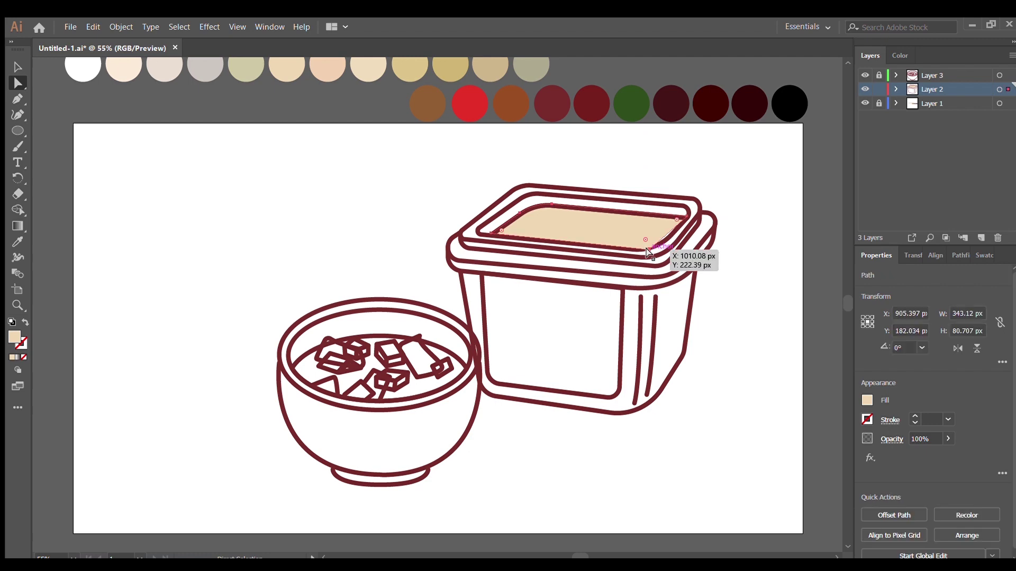
click(661, 242)
drag(649, 241, 643, 220)
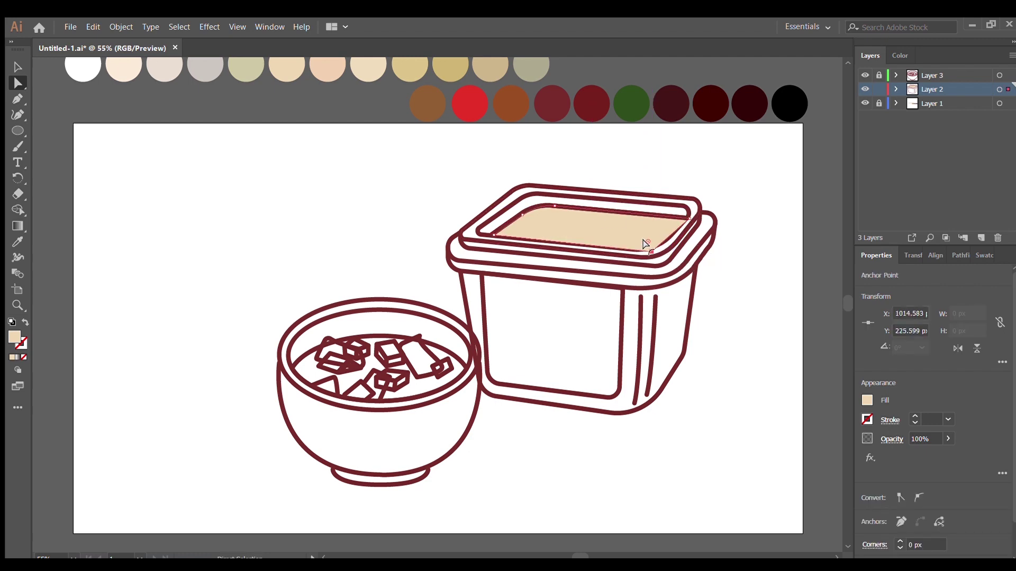
key(v)
click(725, 193)
Step: Fill the lid rim with the light peach swatch behind its outline
click(507, 207)
click(25, 322)
click(17, 241)
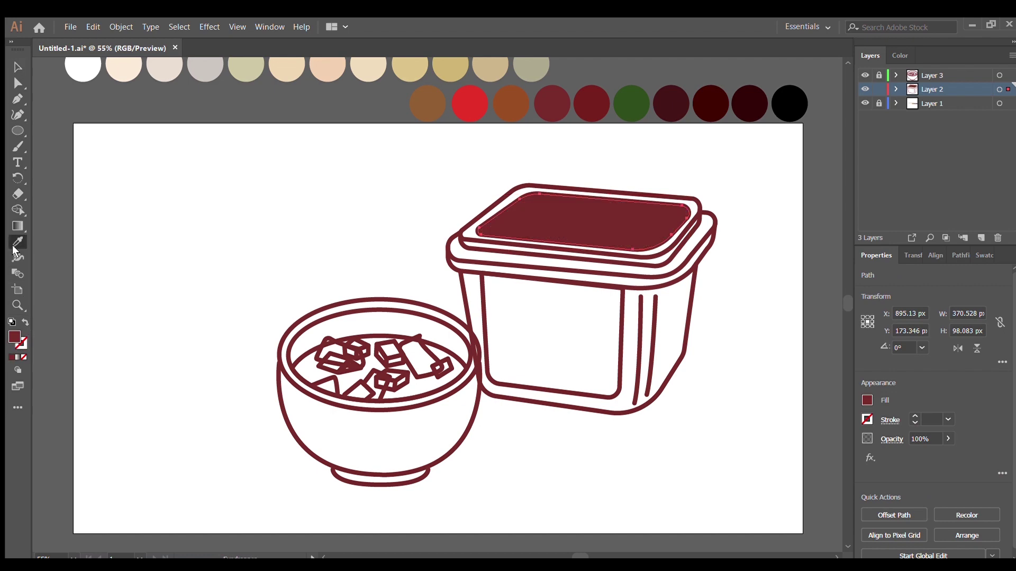
click(119, 79)
key(v)
key(ctrl+[)
Step: Fill the outer lid rim pale pink and send it behind the outlines
click(465, 224)
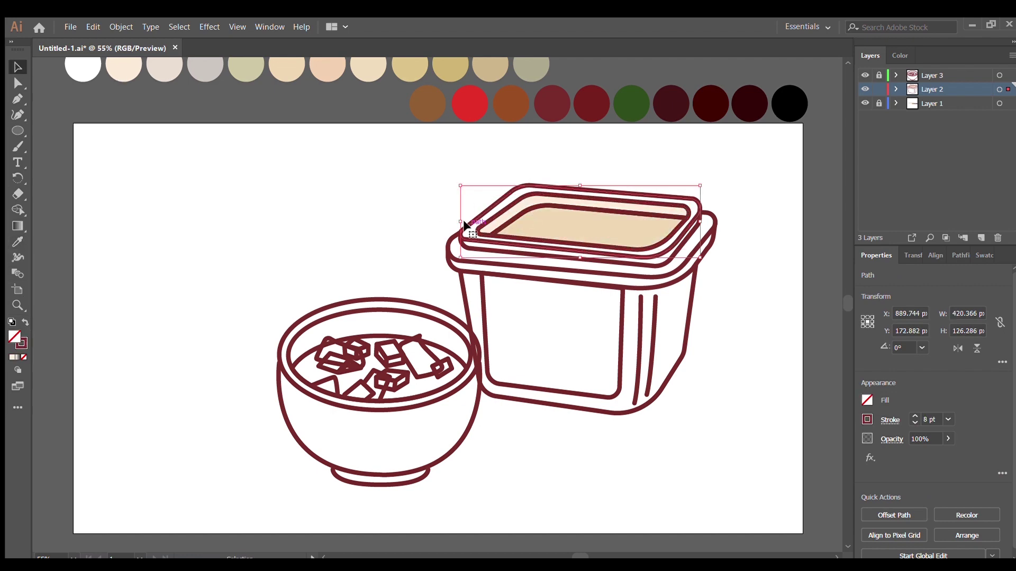
click(25, 322)
click(17, 242)
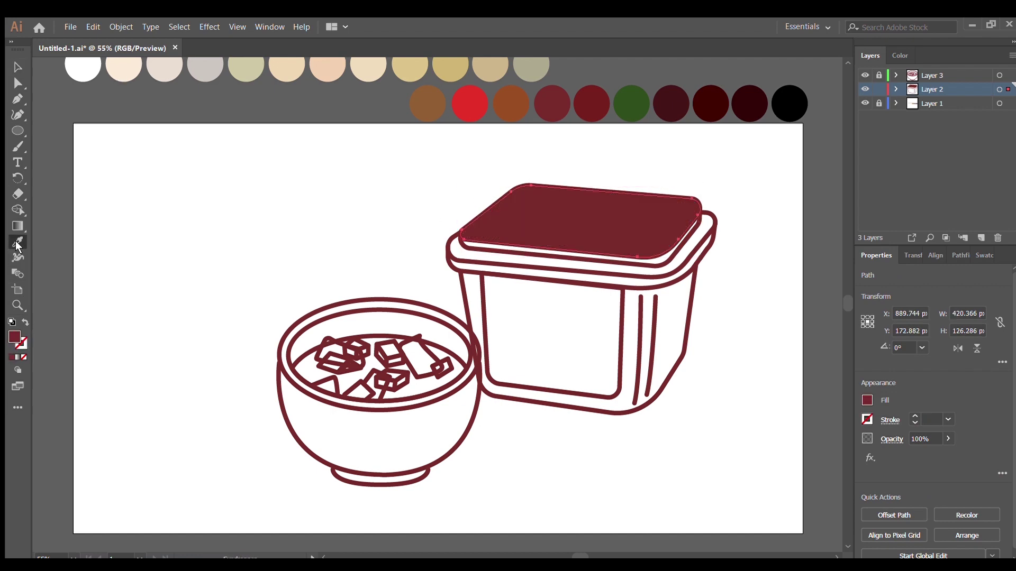
click(159, 75)
key(v)
key(ctrl+[)
Step: Fill the inner lid path light grey and the outer lid path tan
click(464, 239)
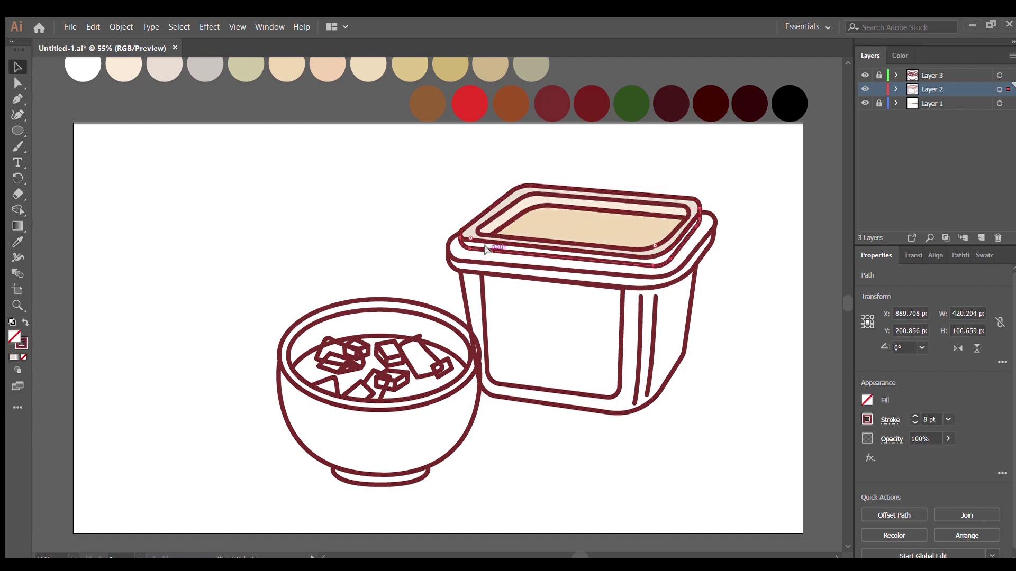
click(25, 322)
click(16, 243)
click(217, 75)
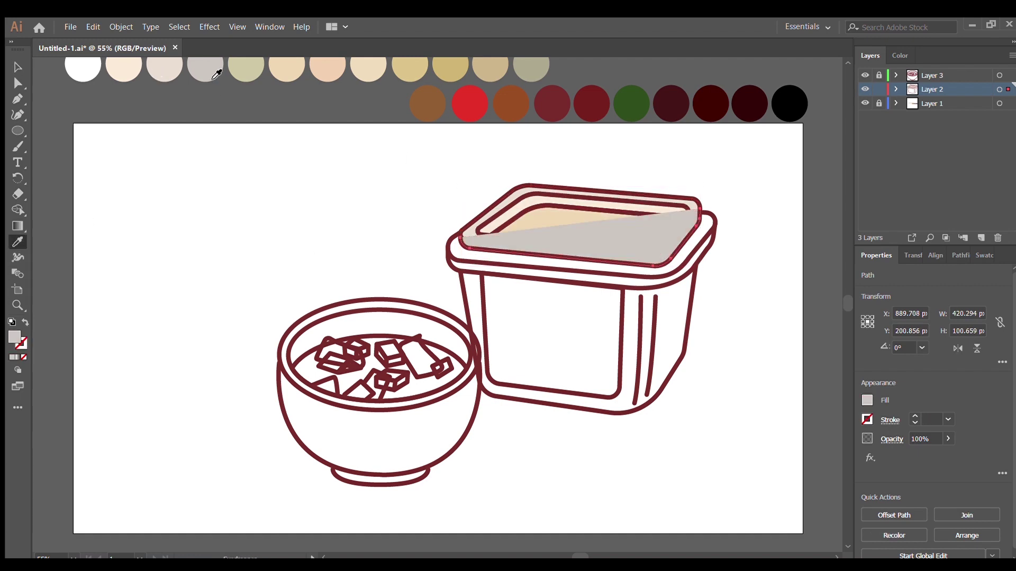
key(ctrl+[)
click(652, 277)
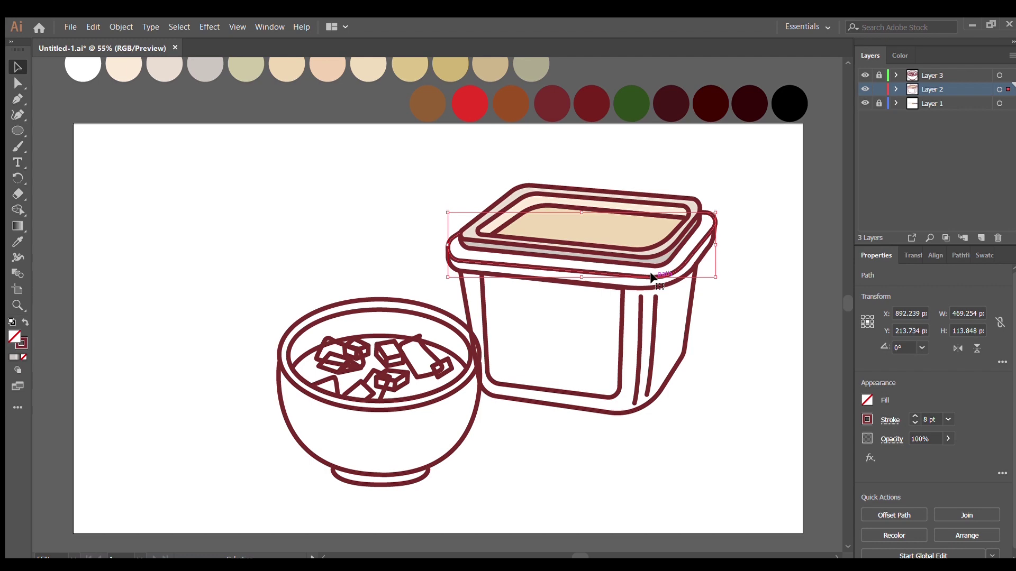
key(shift+x)
key(i)
click(410, 66)
key(v)
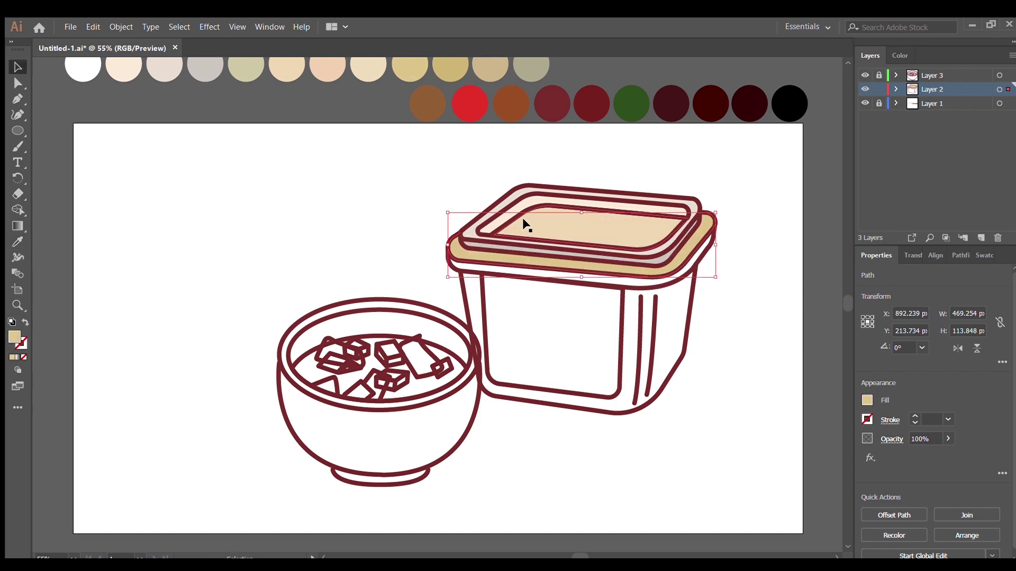
Step: Fill the outer rim band tan and send it behind the lid outlines
click(714, 255)
click(25, 322)
key(i)
click(410, 66)
key(v)
key(ctrl+[)
click(564, 318)
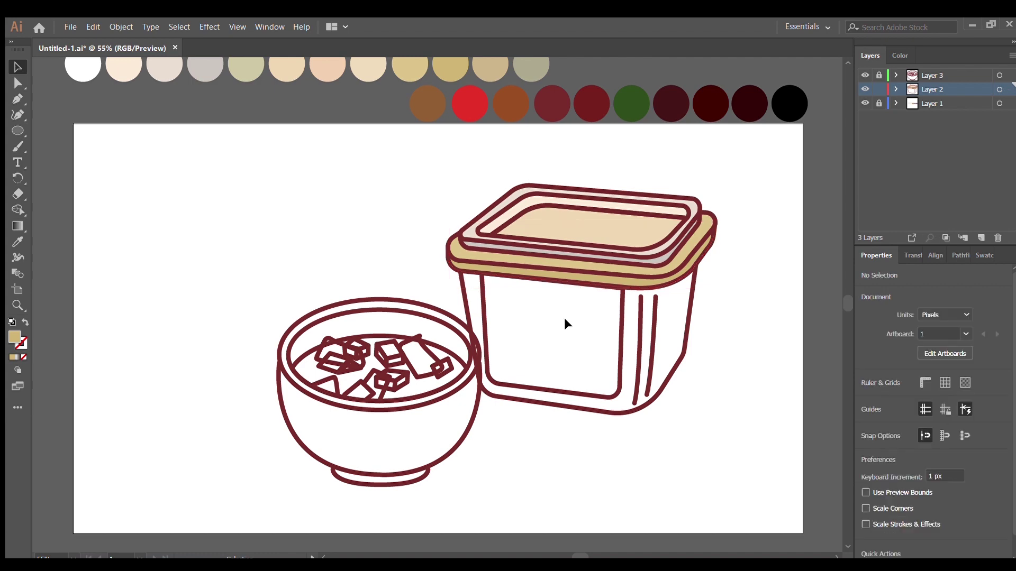
Step: Fill the tub's front label panel light cream
click(529, 390)
click(25, 322)
key(i)
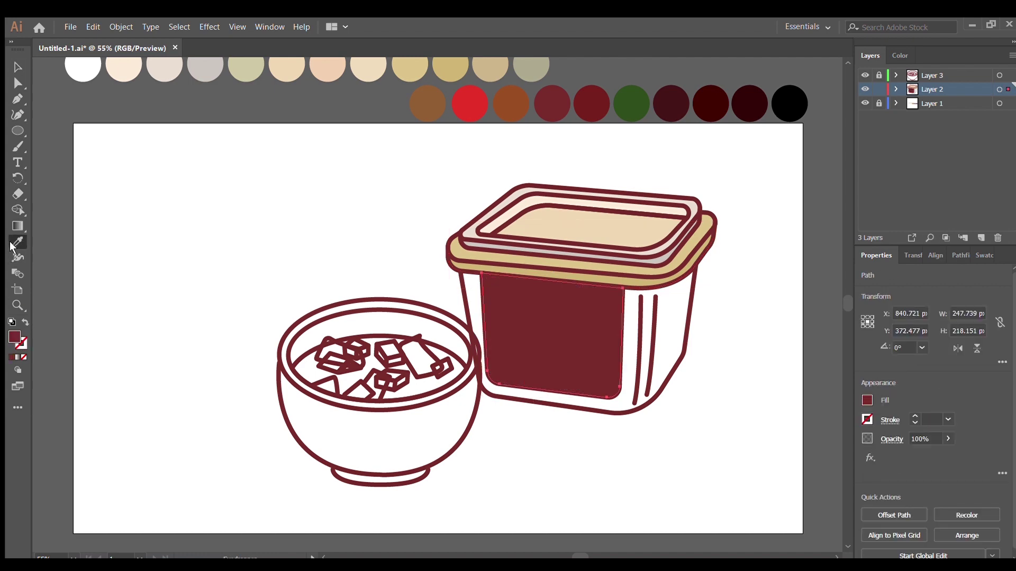
click(368, 66)
key(a)
key(v)
Step: Fill the tub's outer body brown and send it behind the lid
click(465, 295)
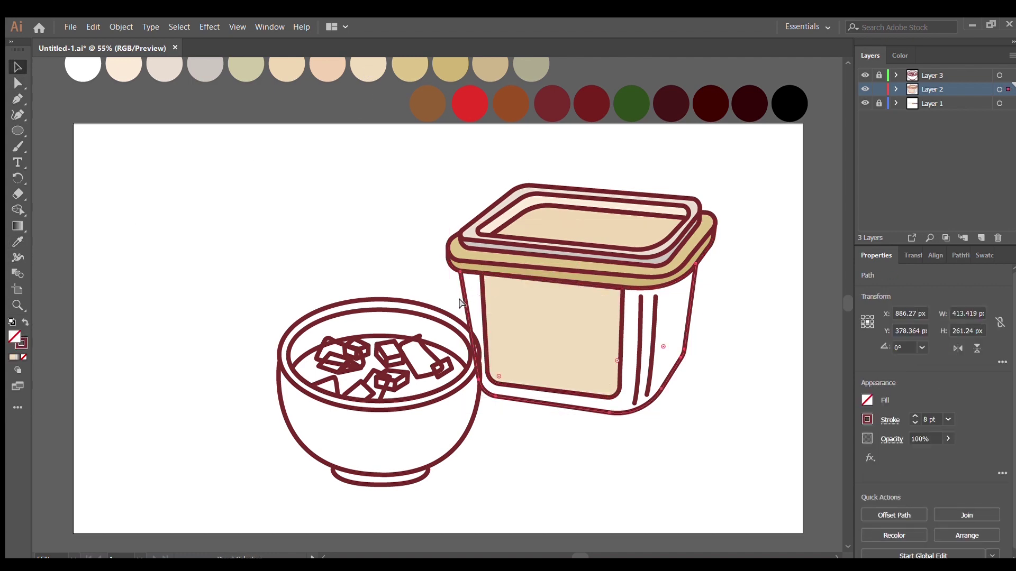
click(25, 322)
click(18, 248)
click(511, 103)
key(v)
key(ctrl+[)
key(ctrl+[)
click(746, 349)
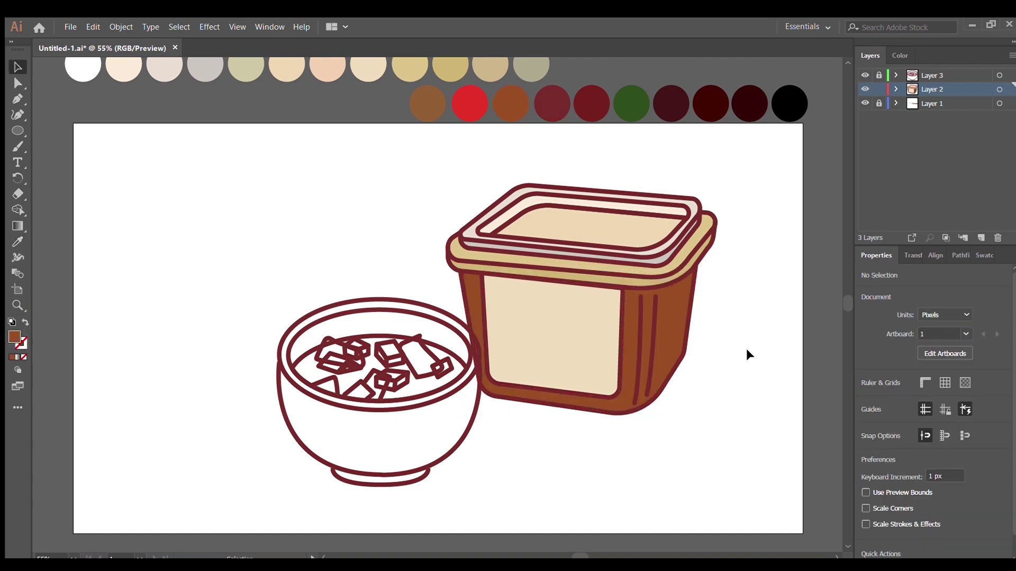
Step: Draw a 40 pt tan-stroked circle over the front label and squash it vertically
key(l)
click(24, 323)
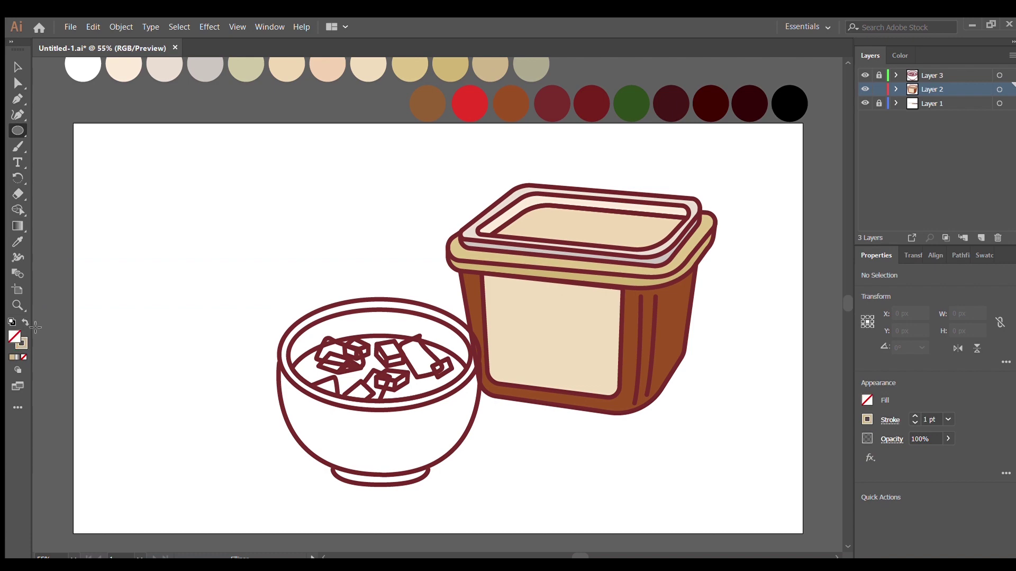
drag(501, 281, 604, 383)
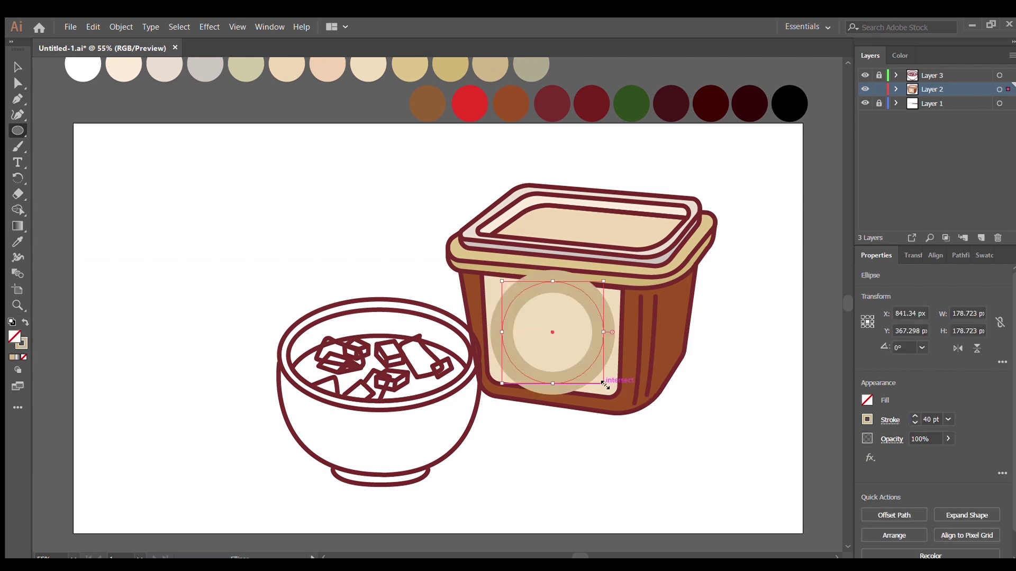
key(v)
drag(552, 384, 552, 381)
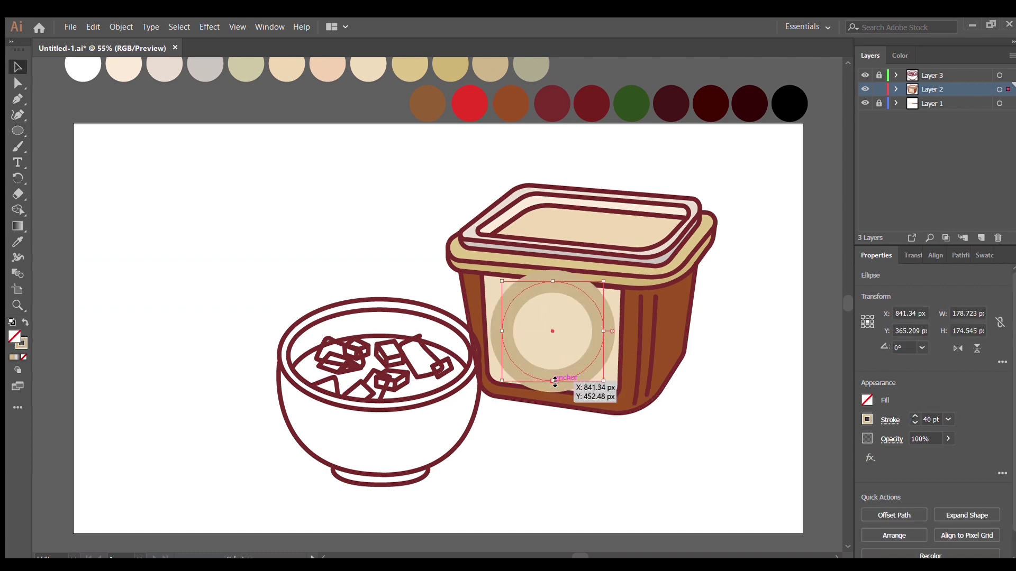
drag(553, 281, 553, 291)
Step: Fine-tune the tan ellipse's width, height and position on the label
drag(504, 336, 511, 336)
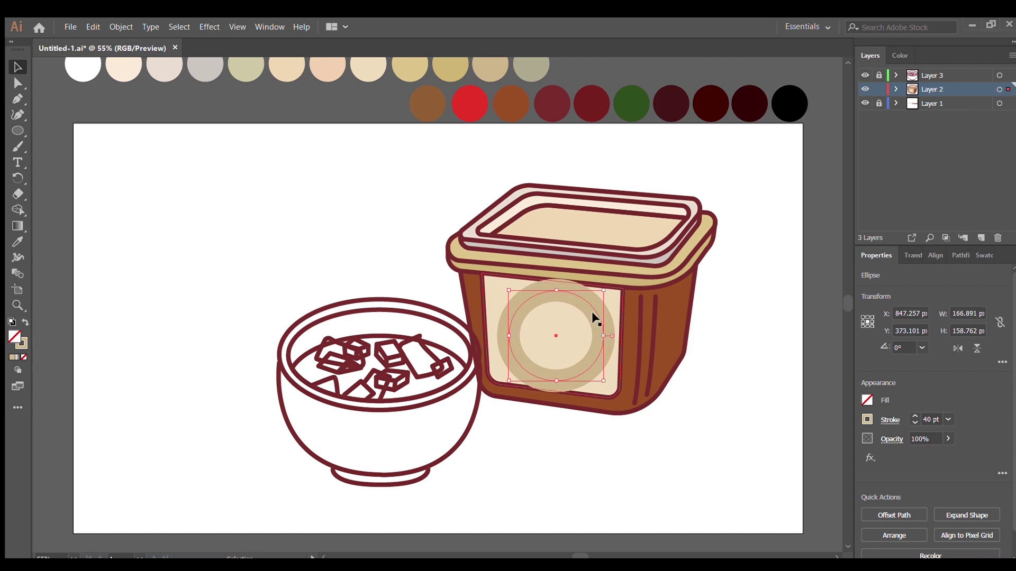
drag(594, 328, 610, 331)
drag(559, 285, 559, 281)
drag(604, 330, 601, 330)
drag(557, 376, 560, 378)
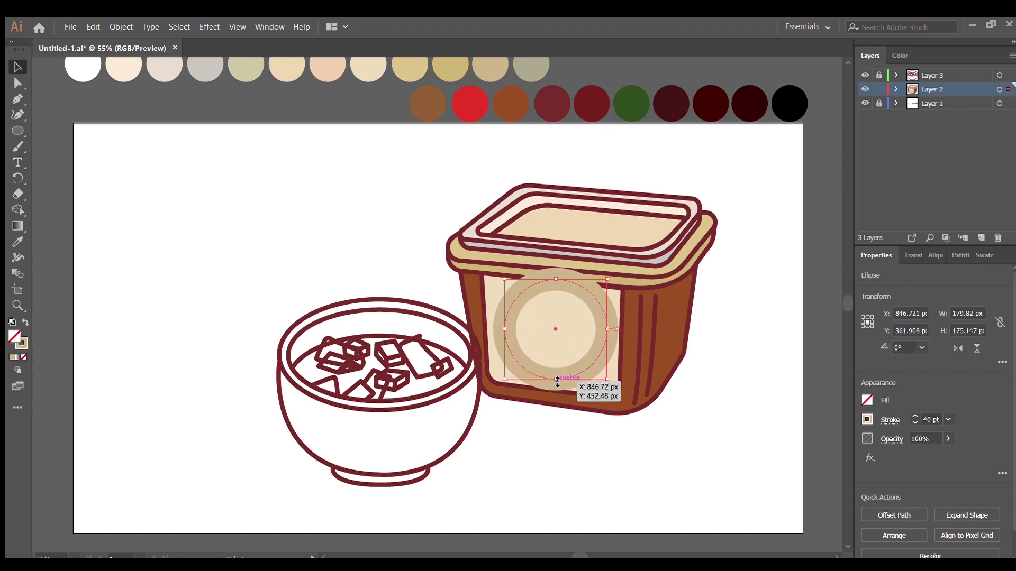
drag(606, 329, 610, 329)
click(560, 421)
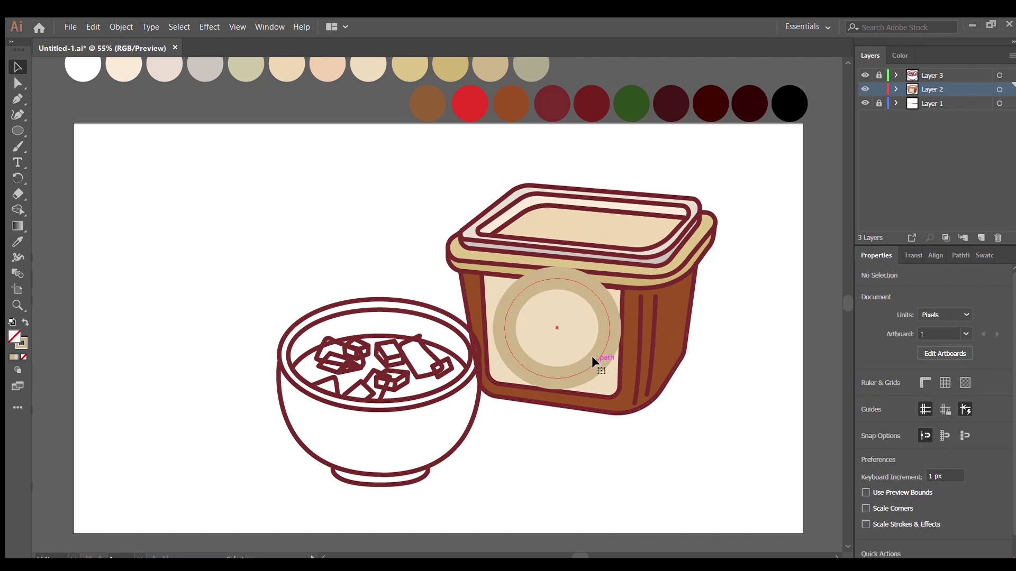
Step: Set a red fill with no stroke for the red strip
click(617, 402)
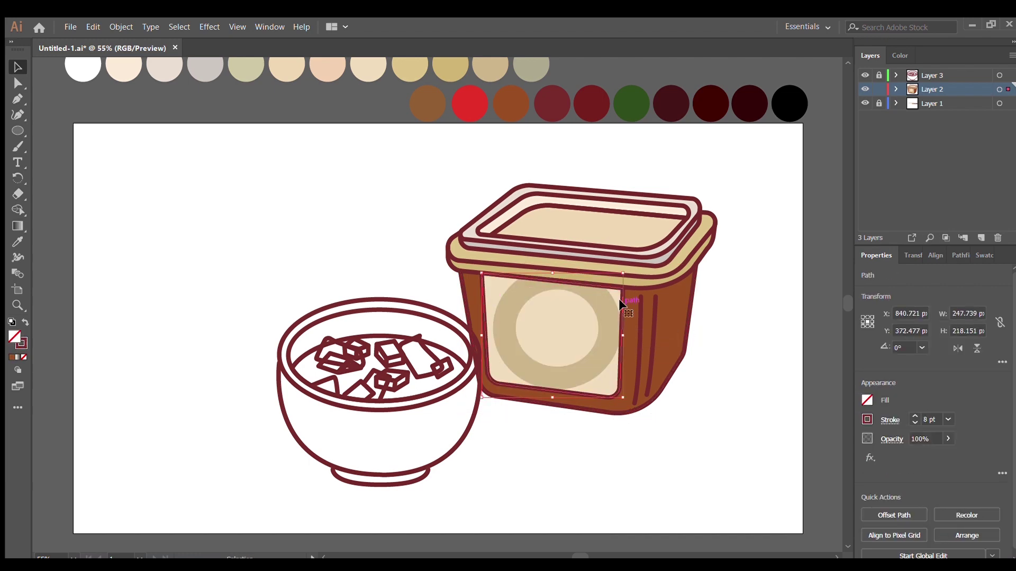
click(624, 461)
click(18, 241)
click(470, 103)
Step: Draw a red strip inside the tub's label and resize it to fit
key(p)
click(573, 289)
click(565, 330)
click(595, 334)
click(599, 287)
click(572, 288)
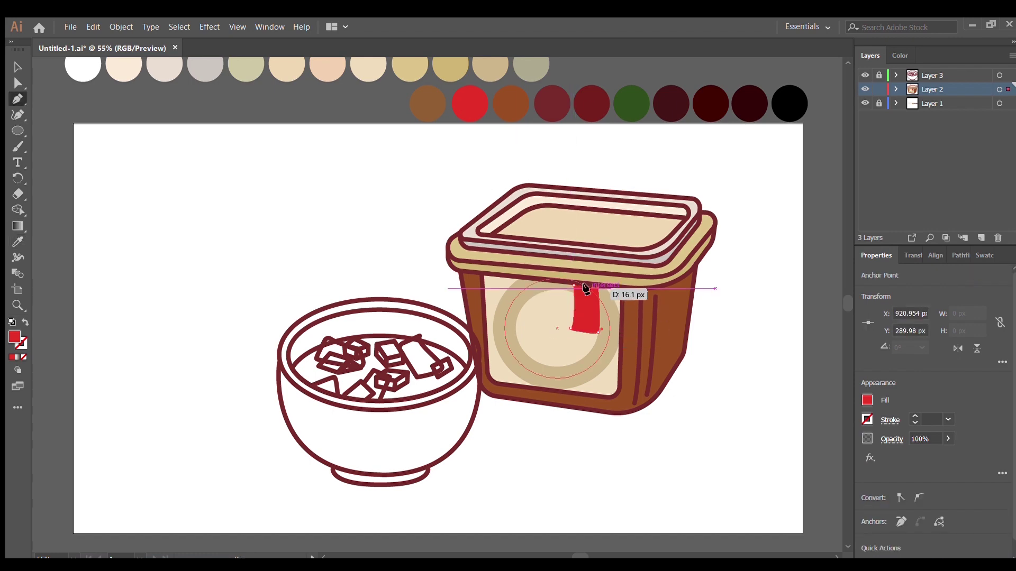
key(v)
click(621, 295)
click(709, 296)
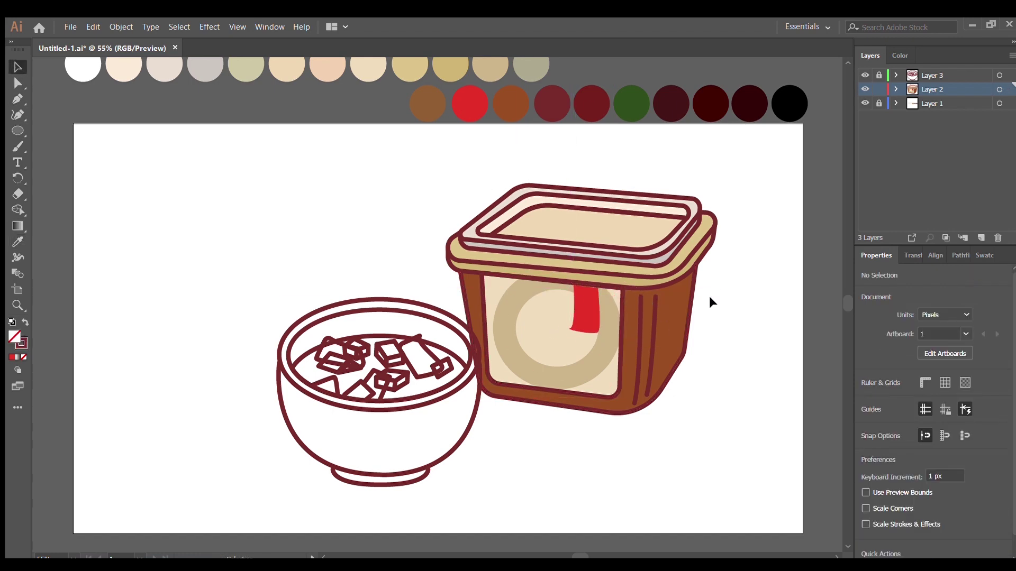
drag(585, 286, 588, 285)
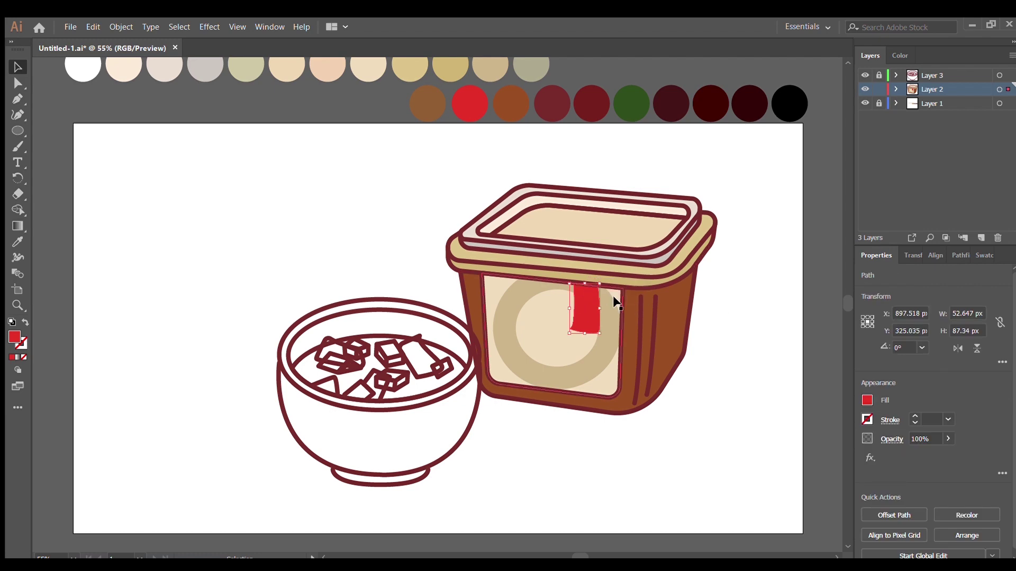
click(703, 313)
Step: Draw a curved white highlight stroke along the lid at 70% opacity
key(i)
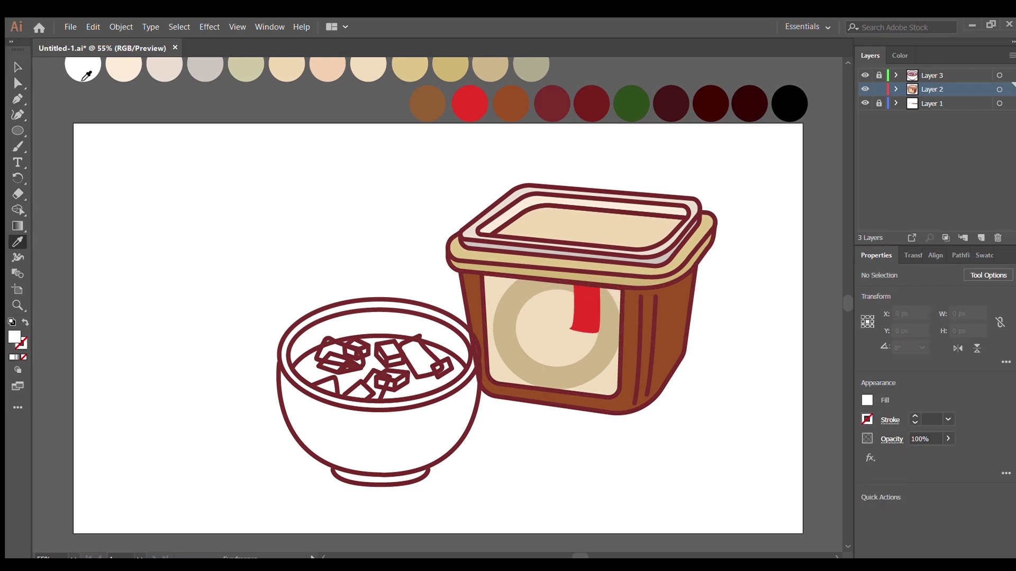
key(p)
click(25, 323)
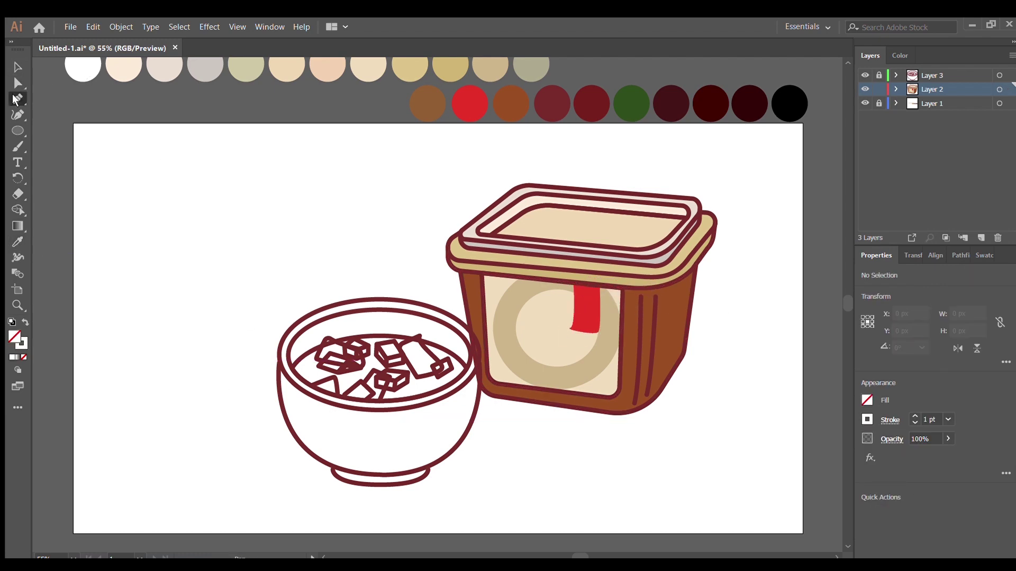
click(527, 220)
drag(581, 217, 560, 229)
key(a)
click(534, 214)
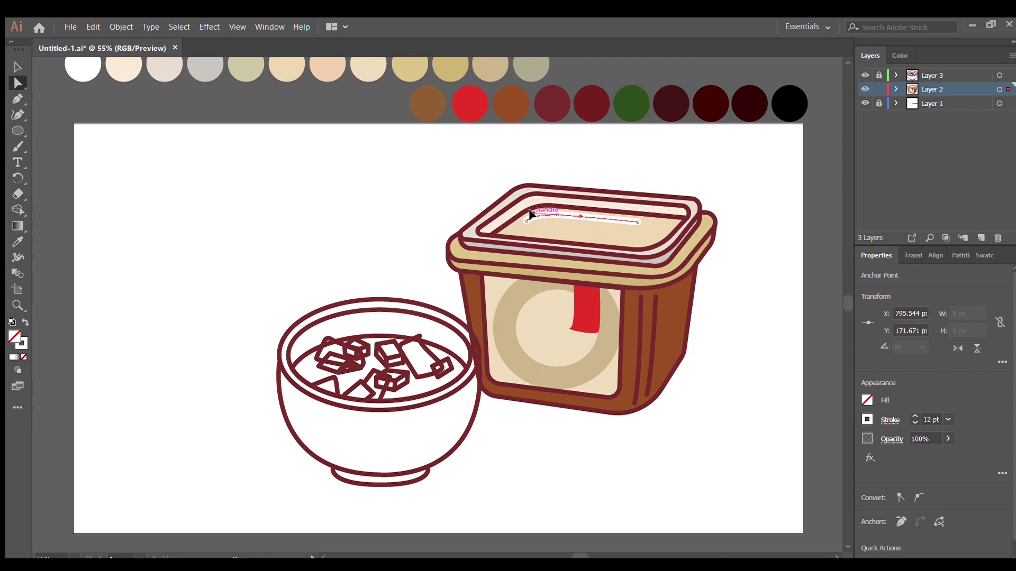
click(613, 173)
click(594, 217)
click(550, 216)
key(v)
key(Return)
key(ctrl+shift+a)
Step: Add a small white ellipse as a highlight dot on the lid
key(l)
drag(514, 226, 523, 229)
key(v)
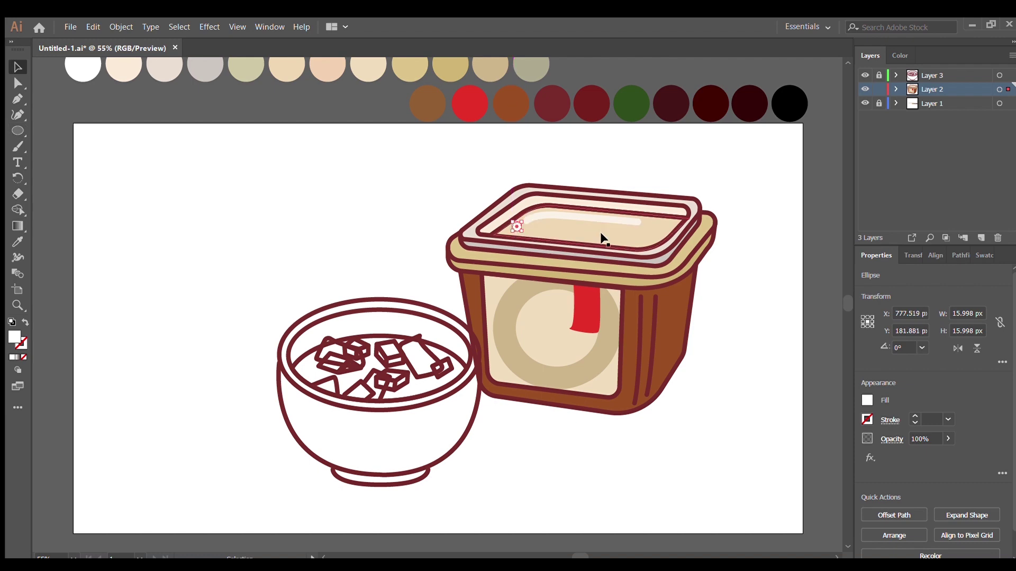
click(521, 263)
click(517, 227)
Step: Turn the bowl's rim ellipse into a dark maroon fill by swapping fill and stroke
click(739, 276)
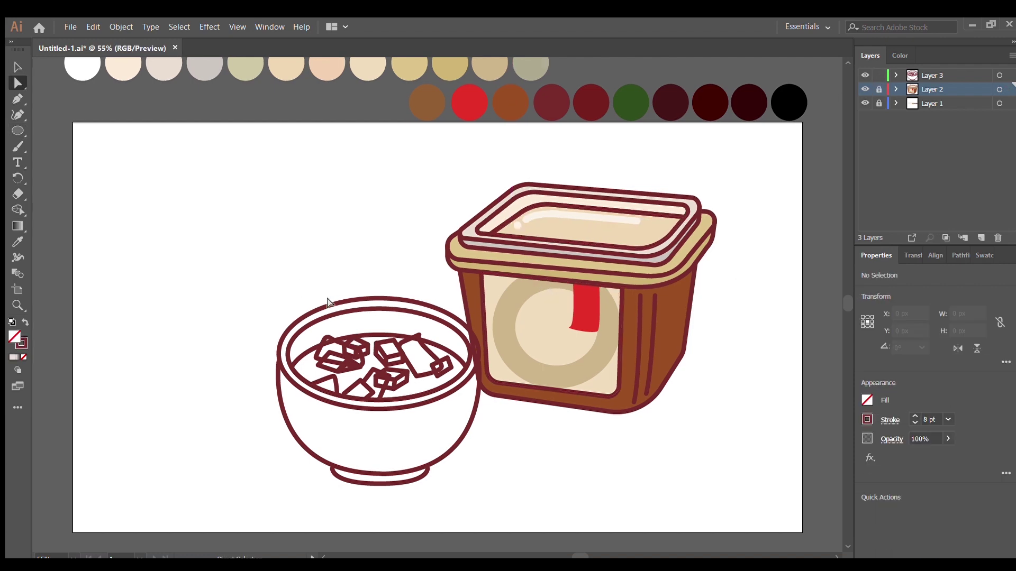
click(329, 302)
key(v)
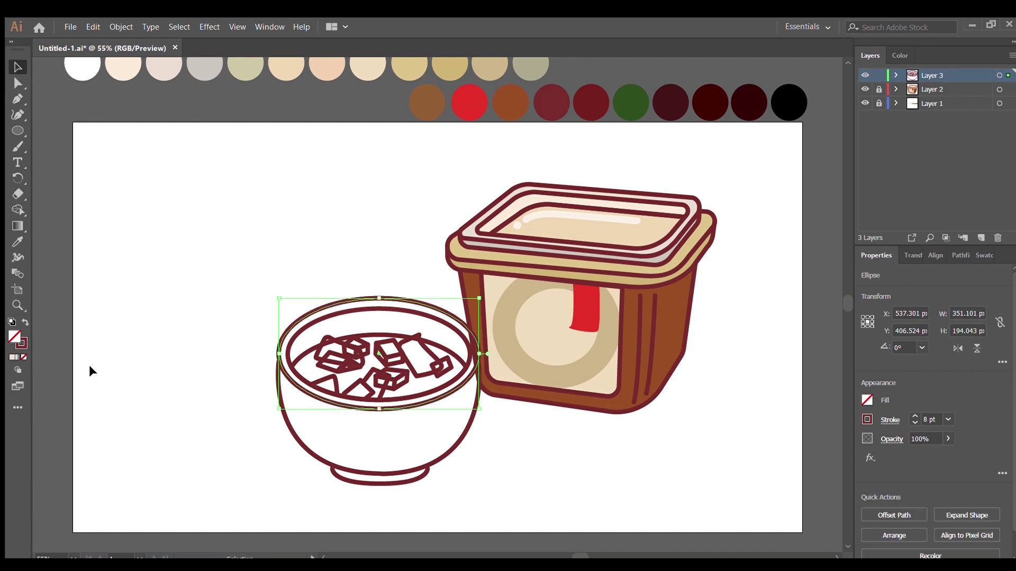
click(25, 325)
click(351, 228)
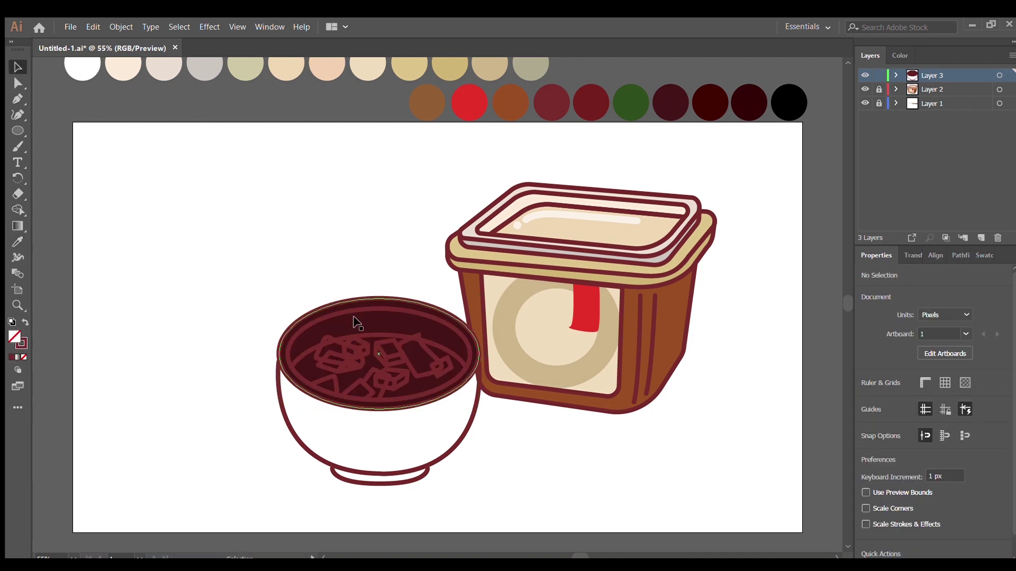
Step: Fill the soup surface with the brown swatch
click(304, 353)
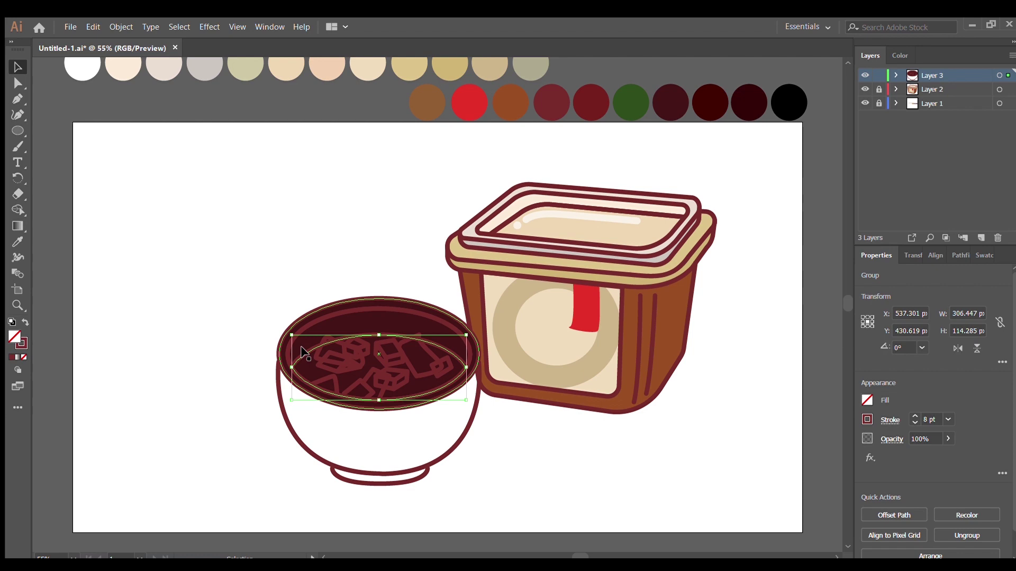
click(25, 321)
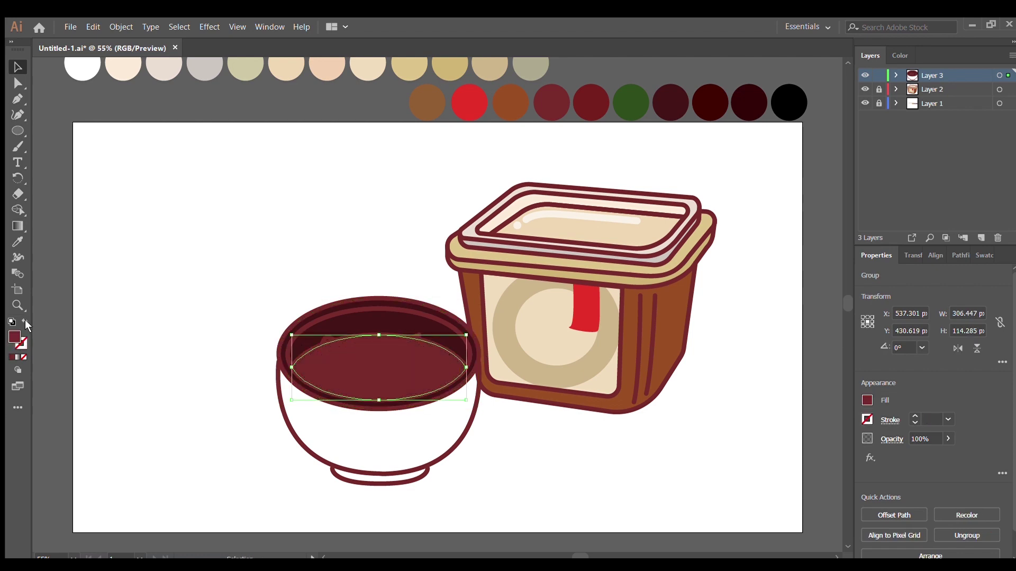
key(i)
click(435, 112)
key(v)
Step: Fill the first small tofu piece with the light peach swatch
click(363, 346)
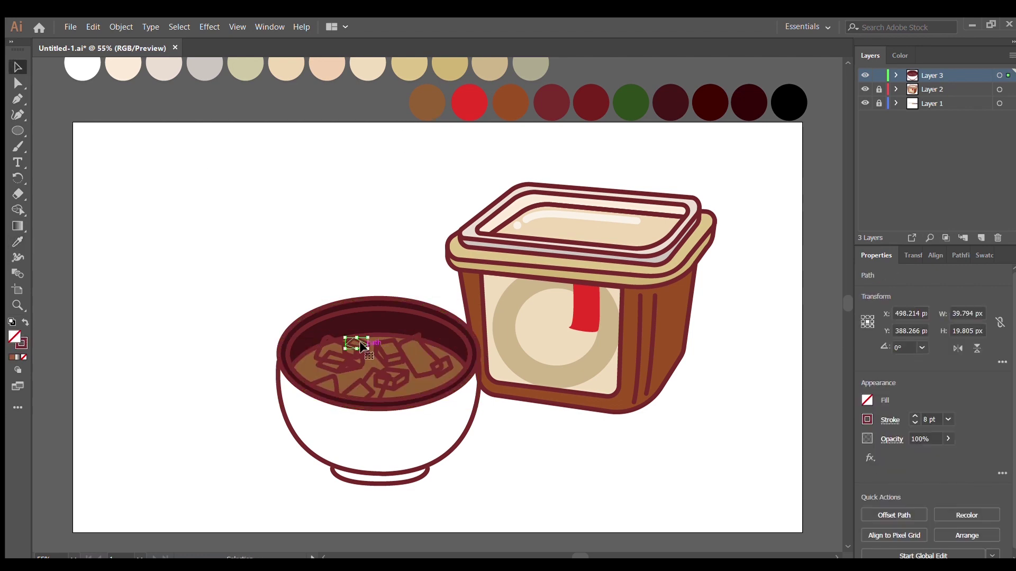
key(i)
click(331, 67)
key(v)
click(364, 354)
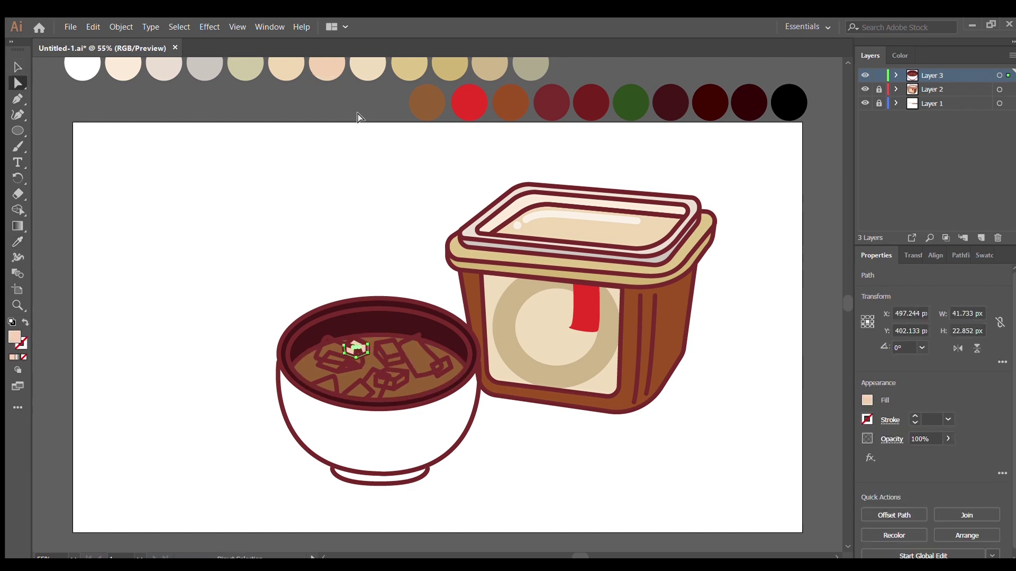
Step: Fill two more tofu pieces with peach using the Eyedropper
click(399, 215)
click(356, 350)
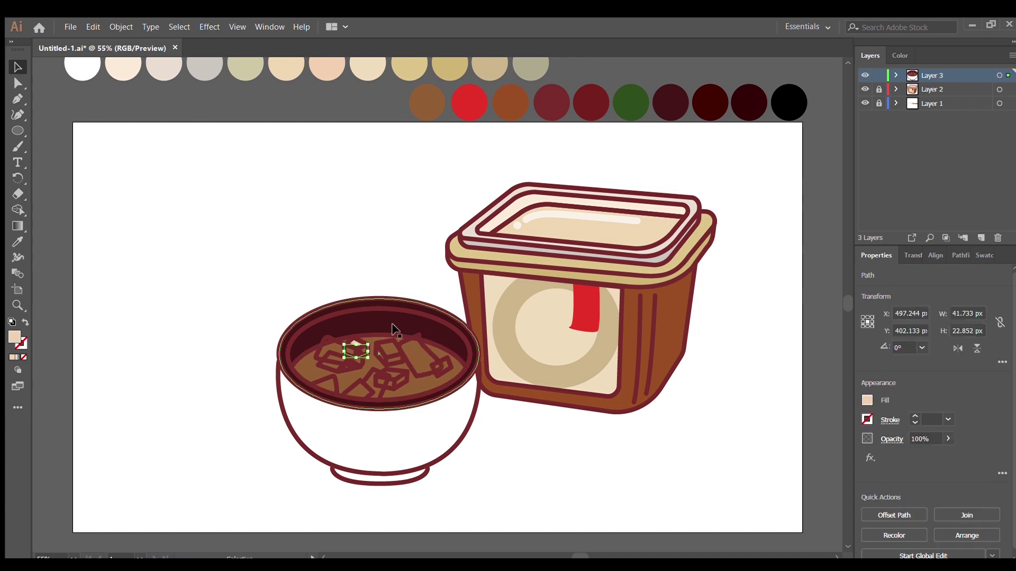
click(368, 324)
click(323, 362)
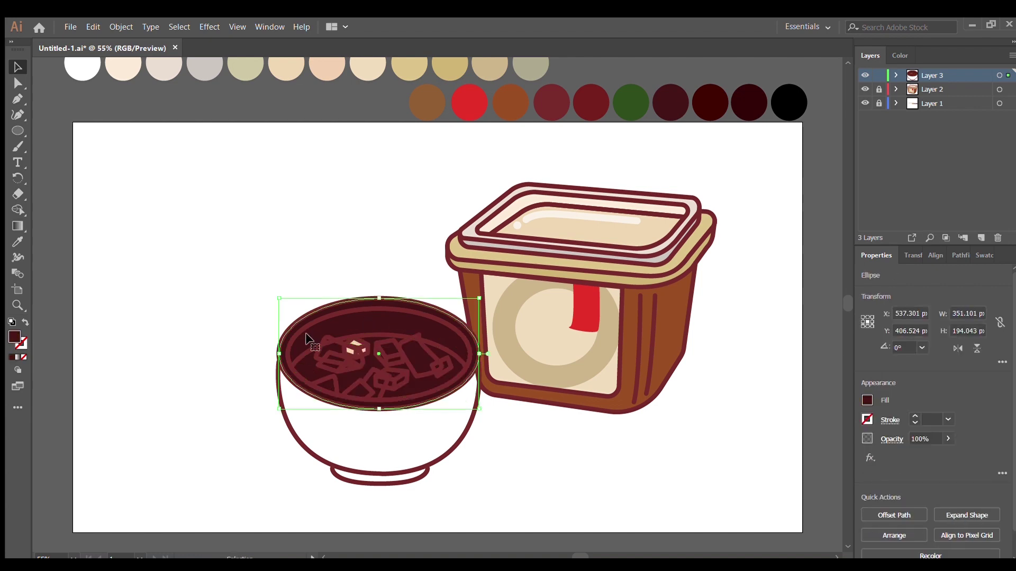
click(335, 365)
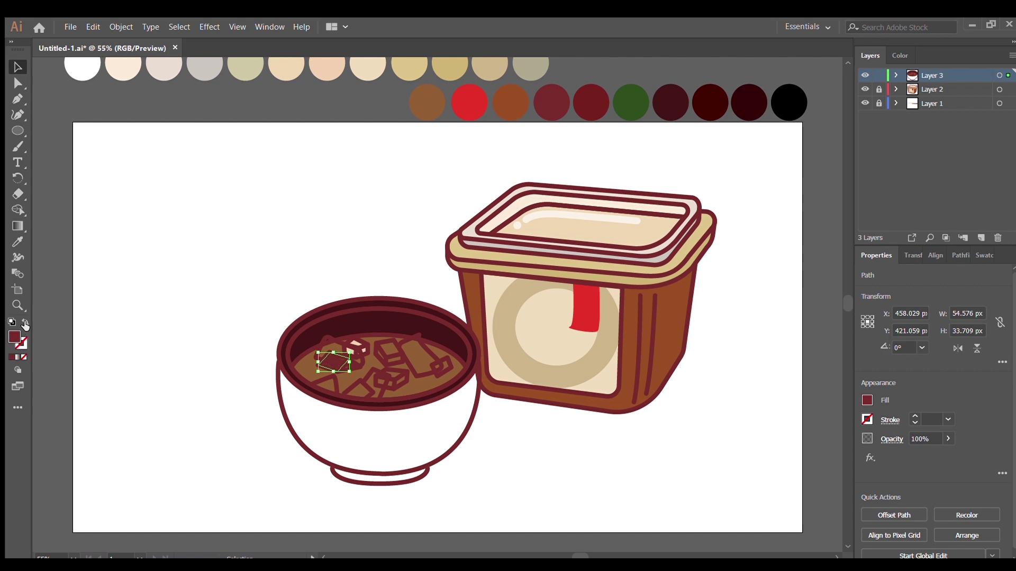
click(18, 242)
click(327, 71)
click(344, 369)
key(i)
click(316, 75)
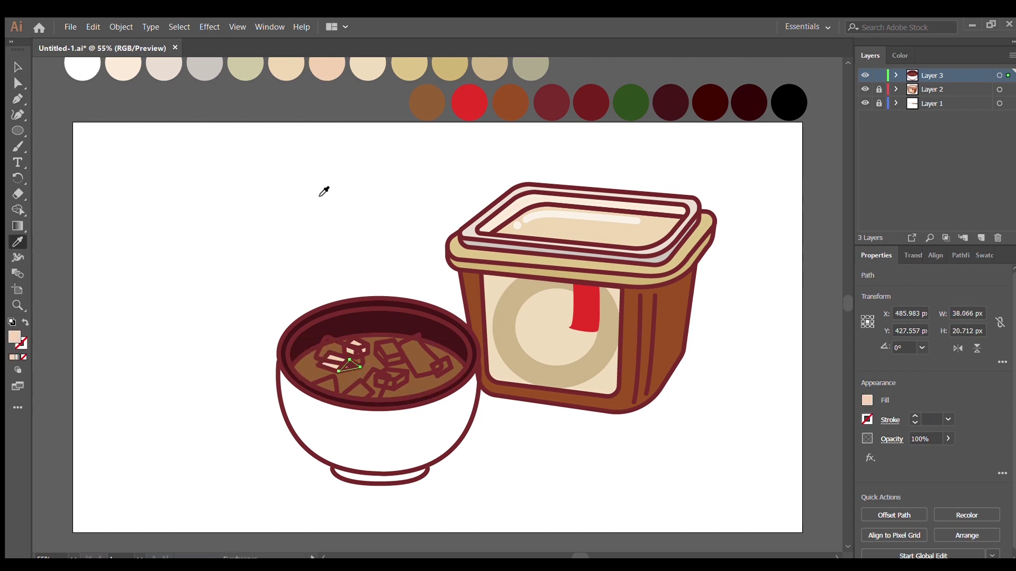
key(v)
Step: Fill three further tofu cubes with the peach swatch
click(350, 384)
key(i)
click(327, 68)
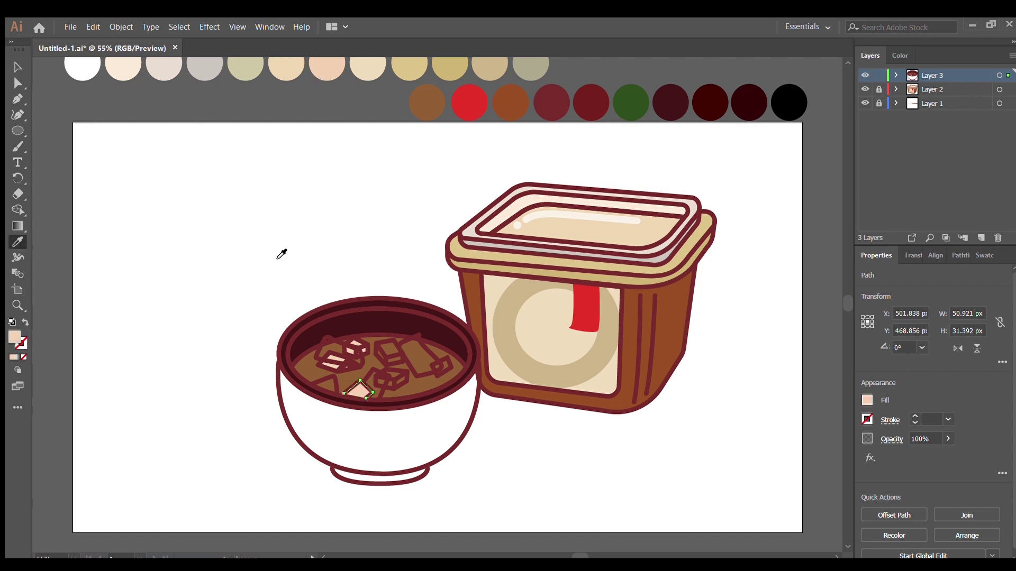
key(ctrl+shift+a)
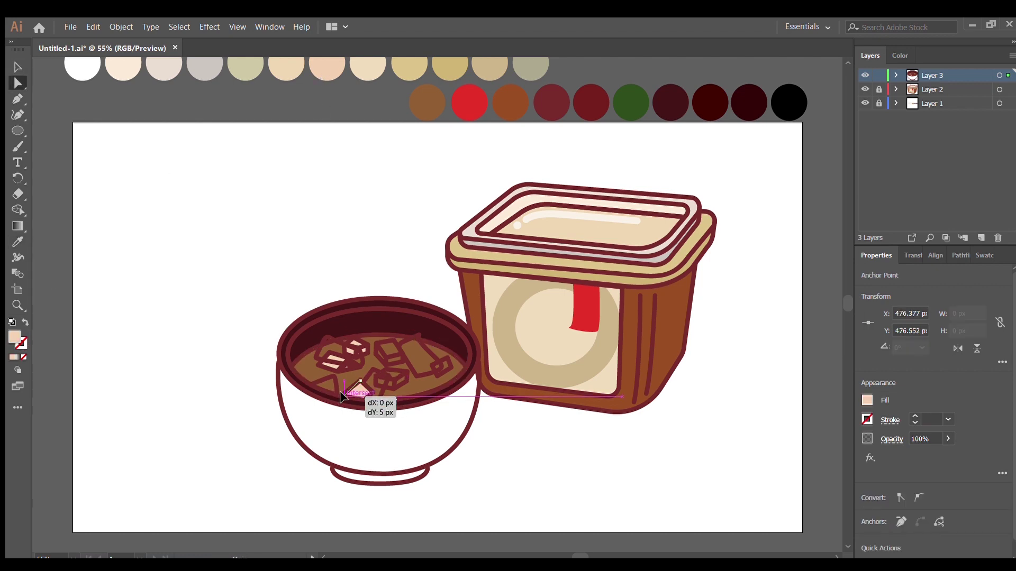
click(389, 349)
key(i)
click(327, 69)
key(v)
click(391, 365)
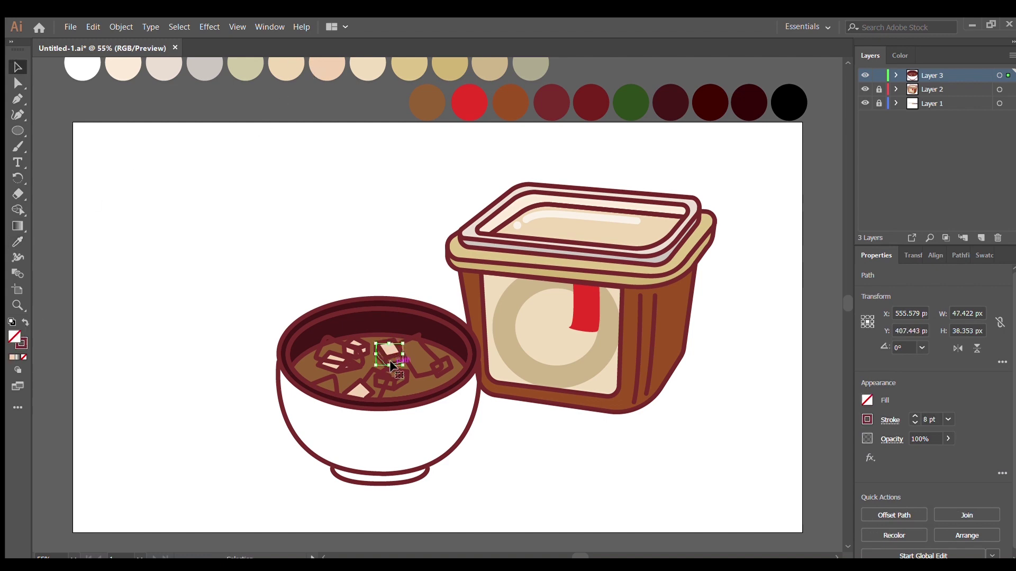
key(i)
click(316, 76)
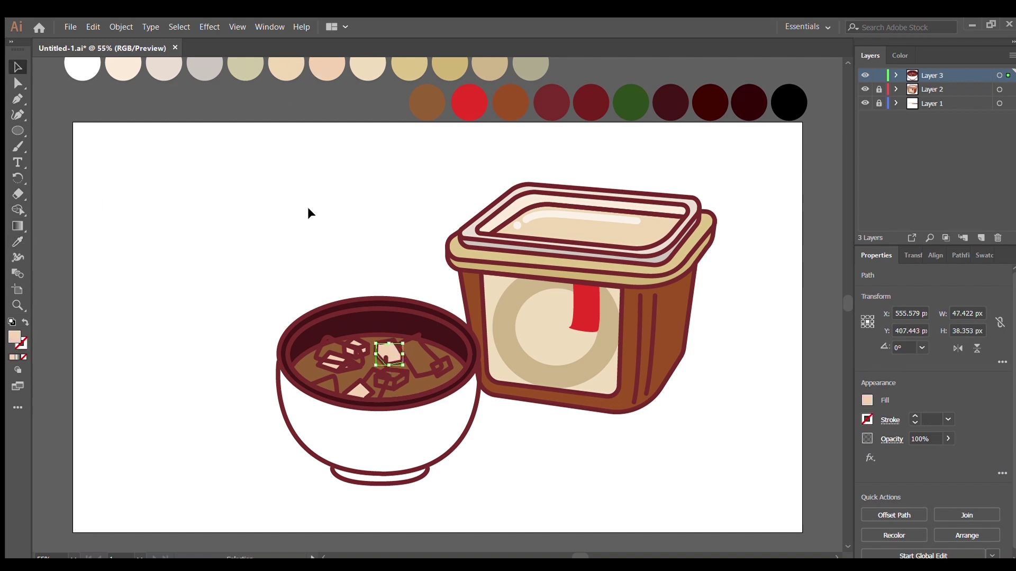
Step: Reshape a small tofu piece and make it solid maroon with Shift+X
click(397, 379)
key(a)
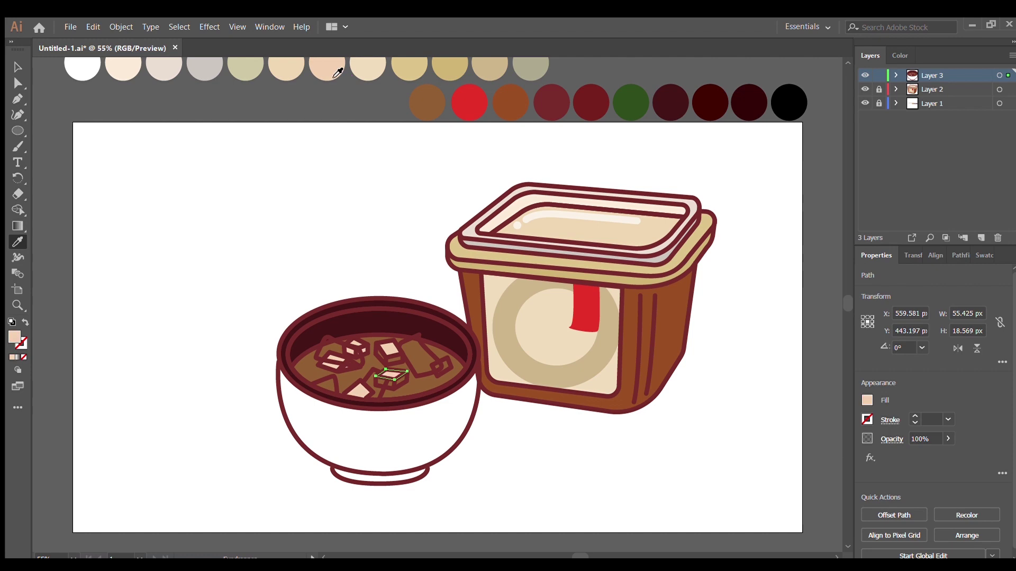
click(386, 383)
key(shift+x)
key(i)
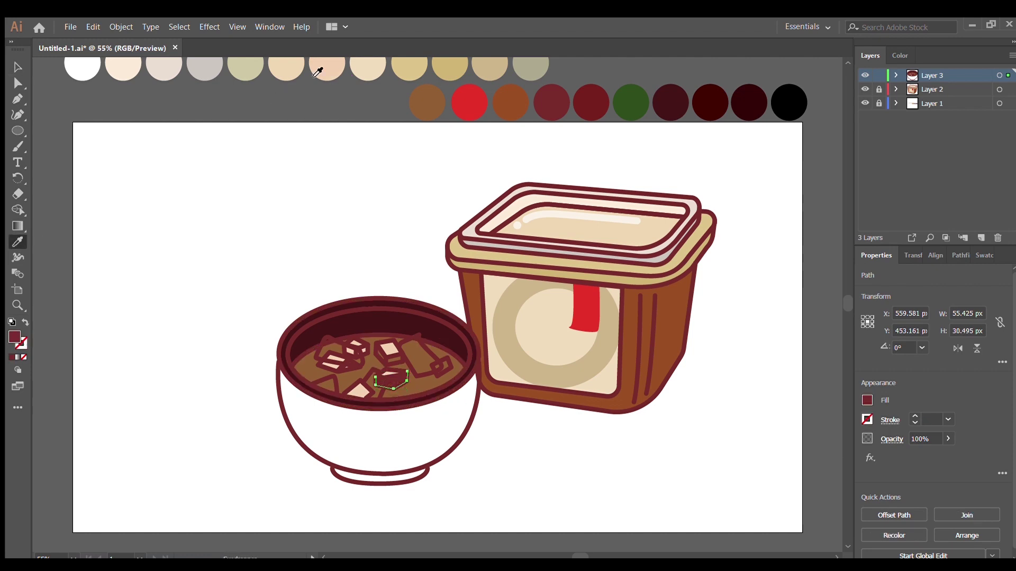
click(439, 365)
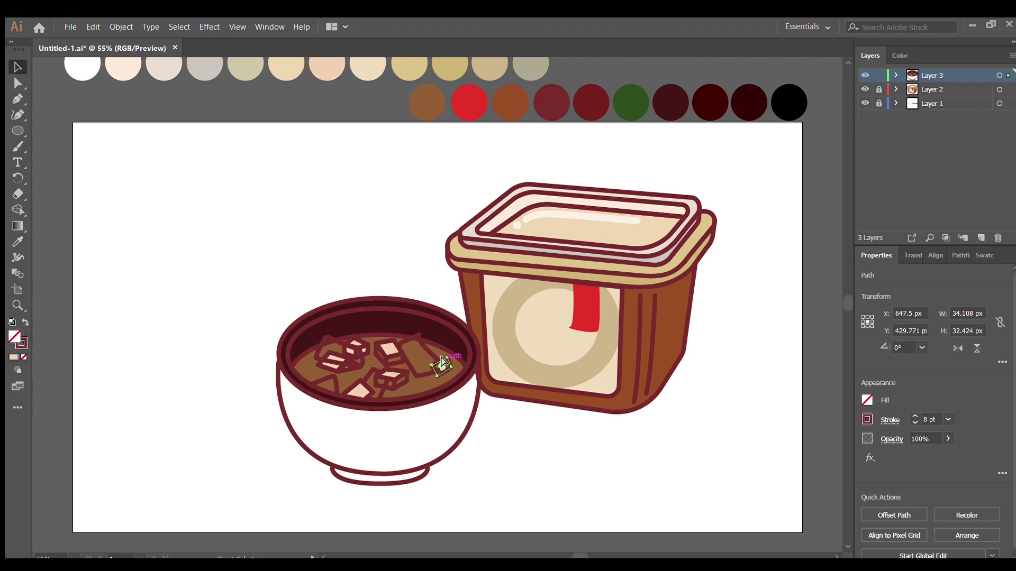
key(i)
key(a)
click(329, 341)
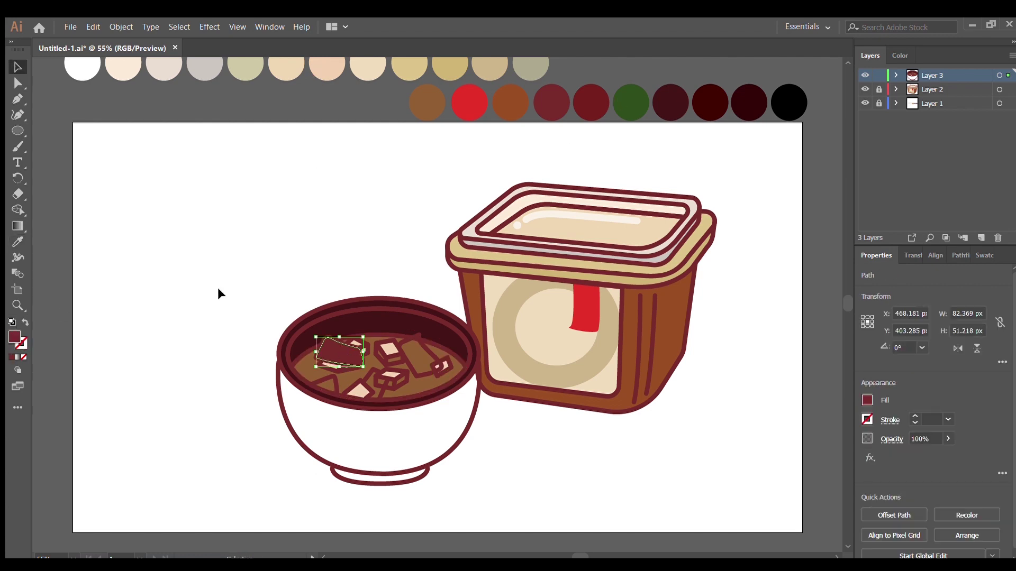
ctrl+click(366, 226)
ctrl+click(420, 357)
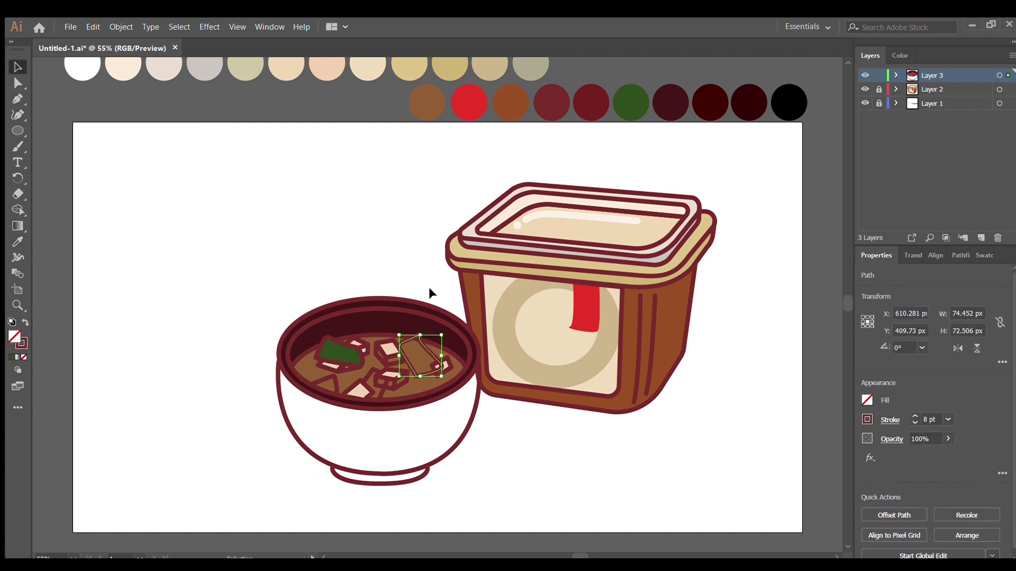
click(339, 352)
ctrl+click(377, 384)
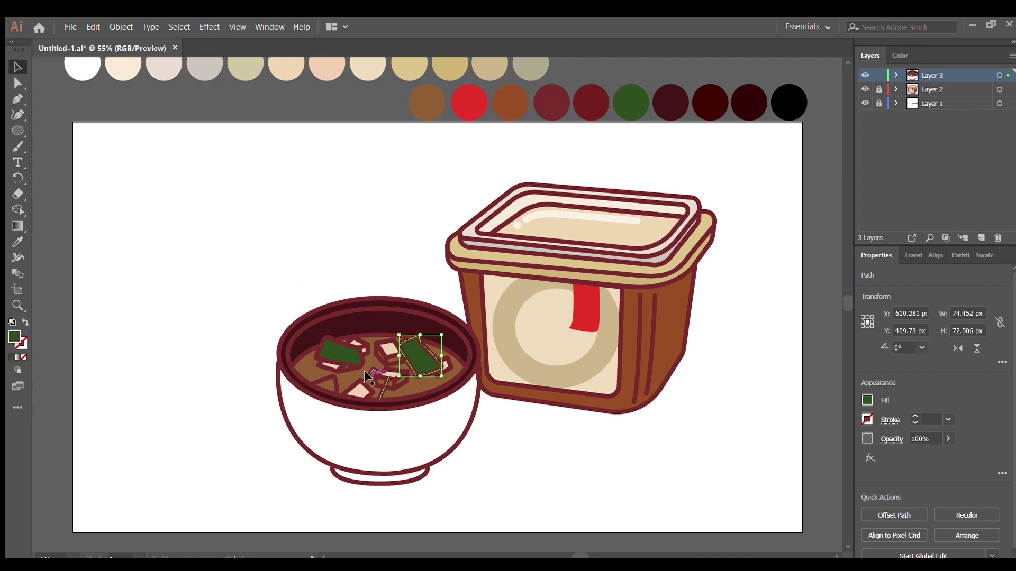
click(631, 105)
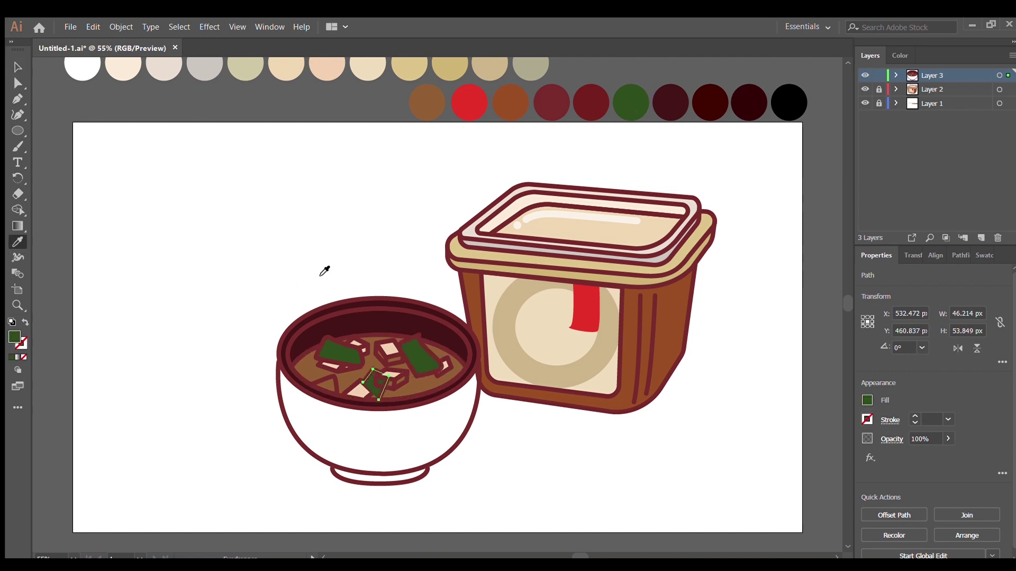
ctrl+click(324, 385)
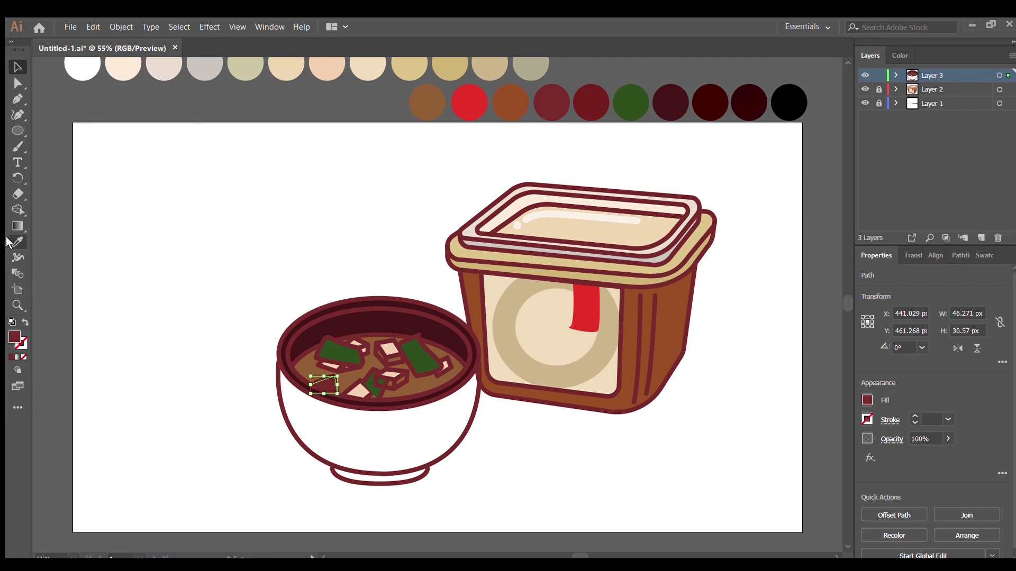
ctrl+click(427, 270)
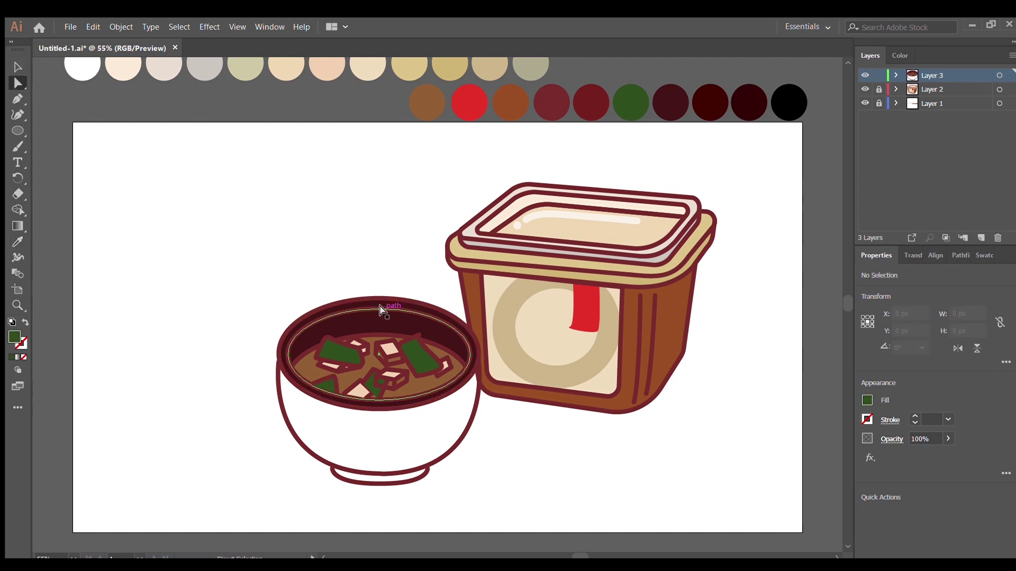
click(382, 310)
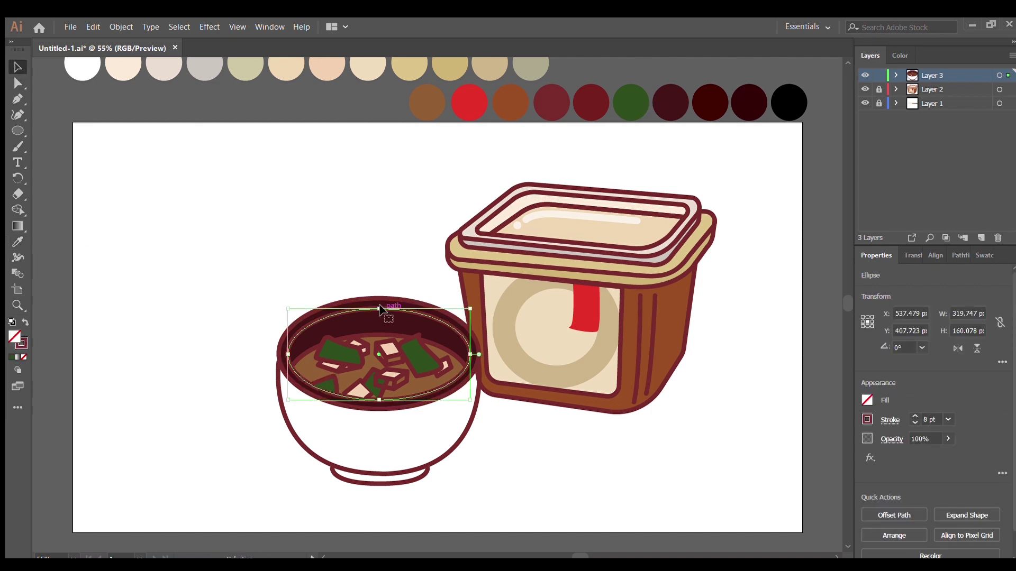
Step: Undo the soup recolour to restore its original colours
click(17, 245)
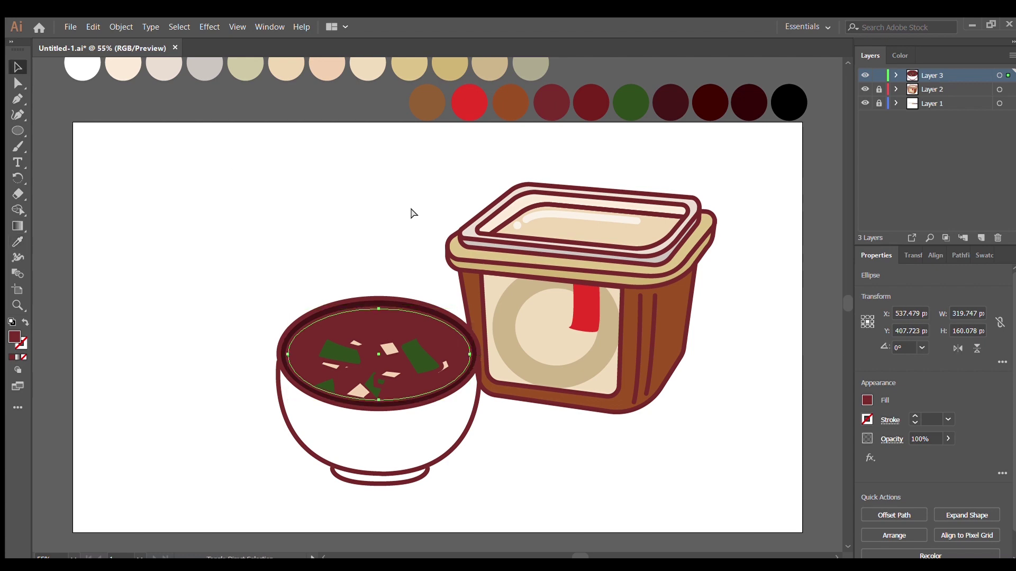
key(ctrl+z)
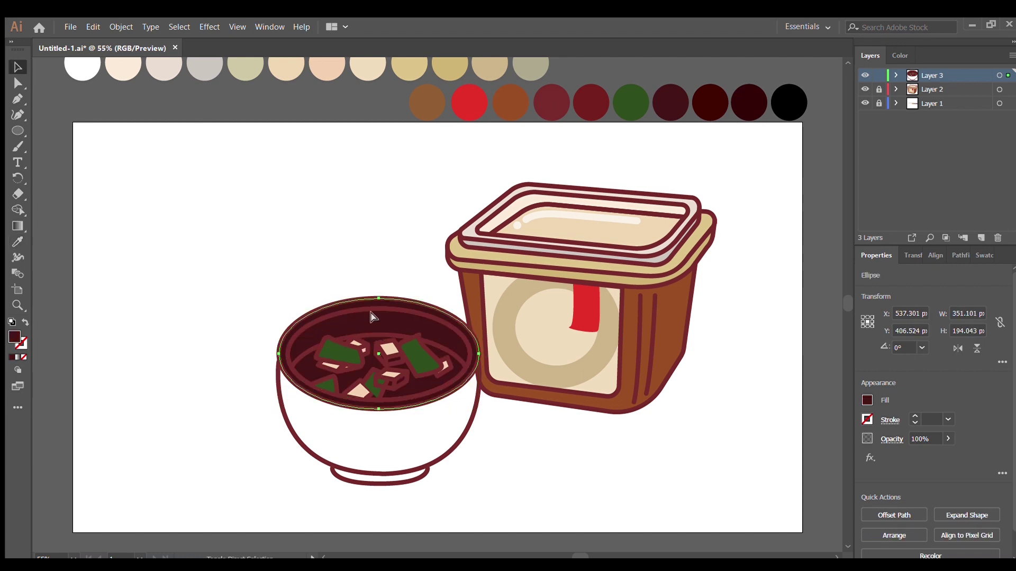
key(v)
key(ctrl+z)
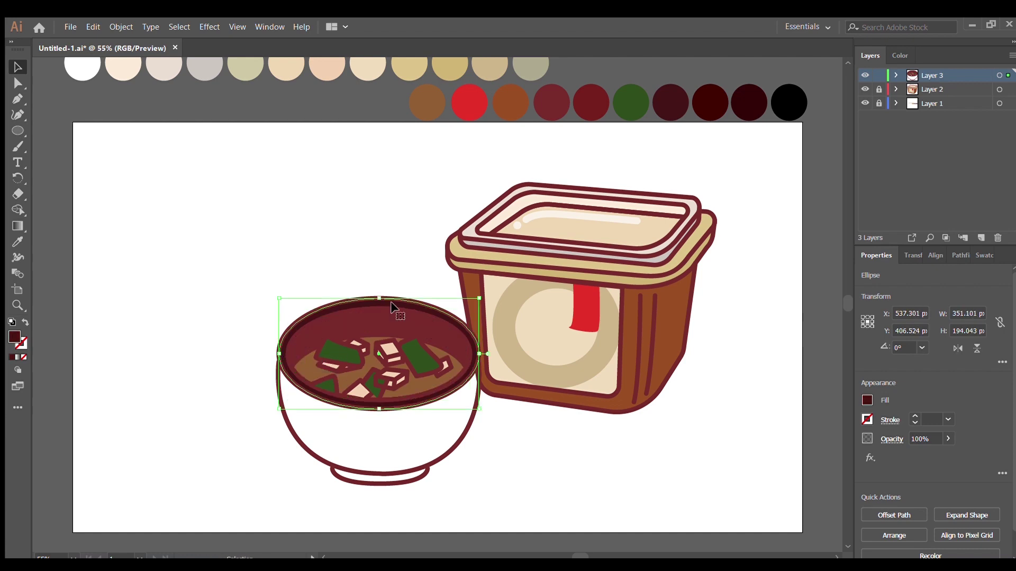
Step: Fill the bowl's body and foot with the dark maroon swatch
click(372, 253)
click(452, 444)
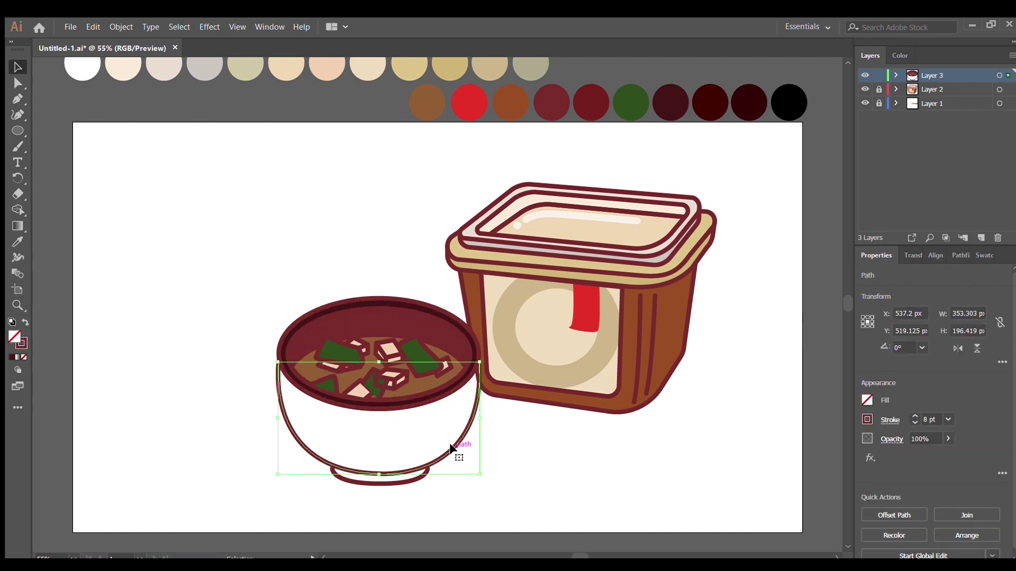
click(24, 322)
click(377, 479)
click(24, 323)
click(18, 242)
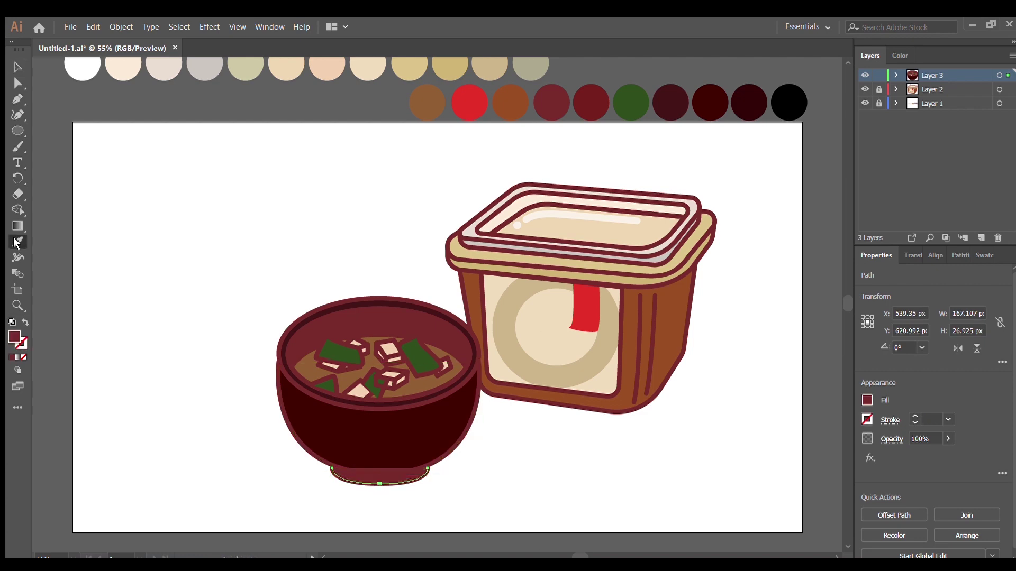
click(760, 114)
key(v)
click(280, 272)
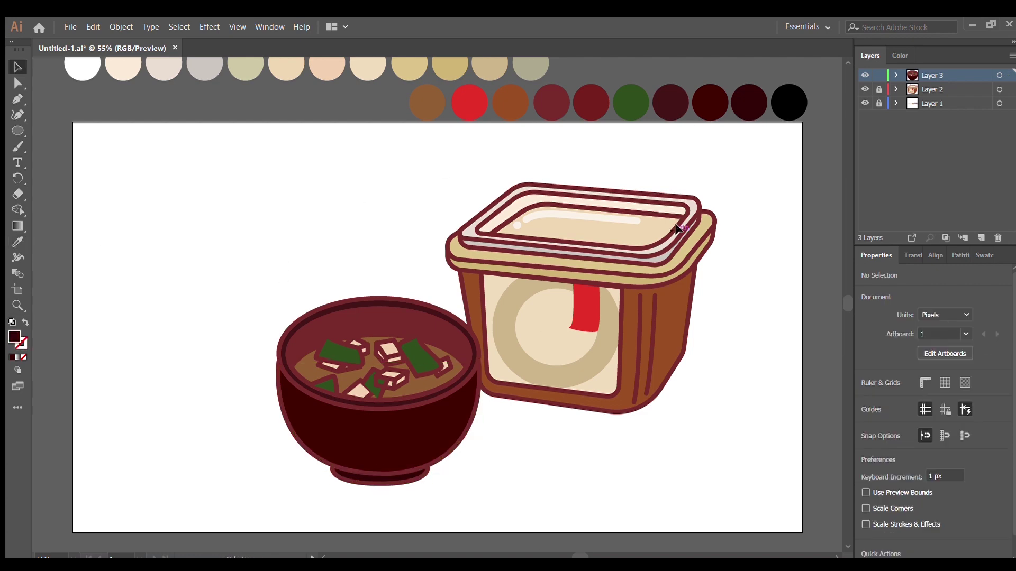
Step: Add a bottom layer with a beige rectangle covering the whole artboard
click(979, 238)
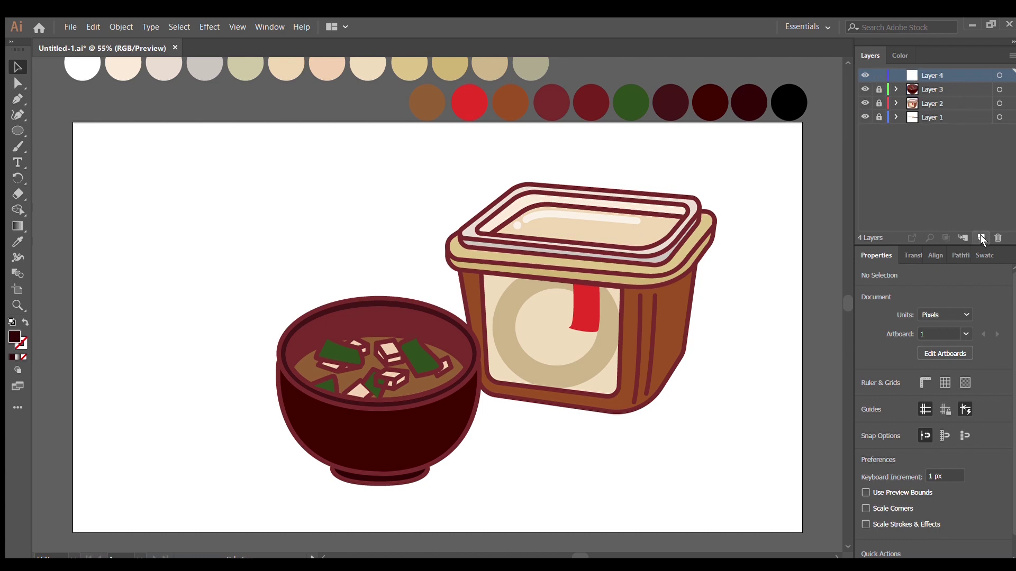
drag(992, 76, 1007, 109)
click(18, 244)
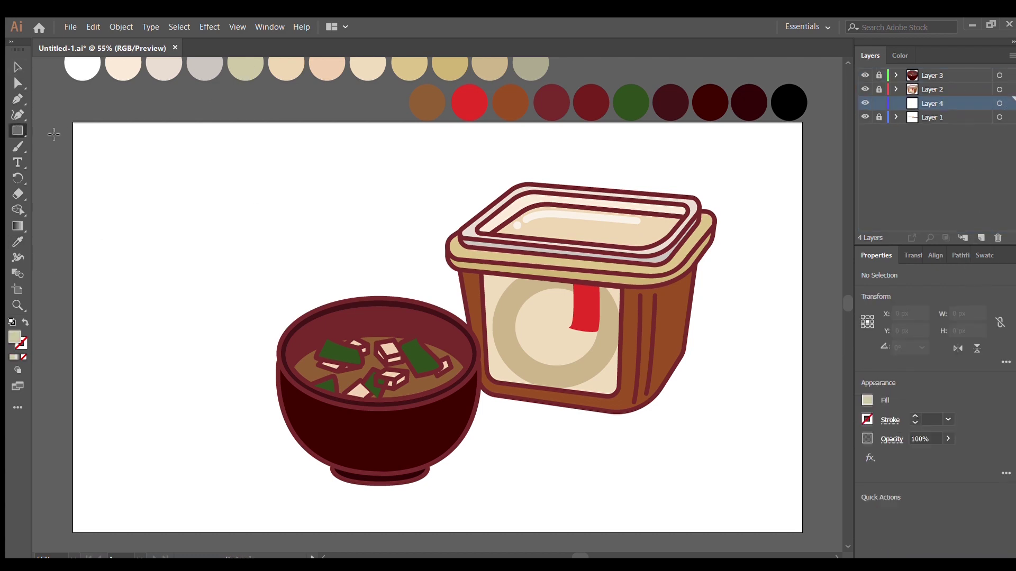
drag(73, 122, 802, 533)
key(v)
click(57, 172)
Step: Draw a large grey circle behind the bowl and size it to the artboard height
key(l)
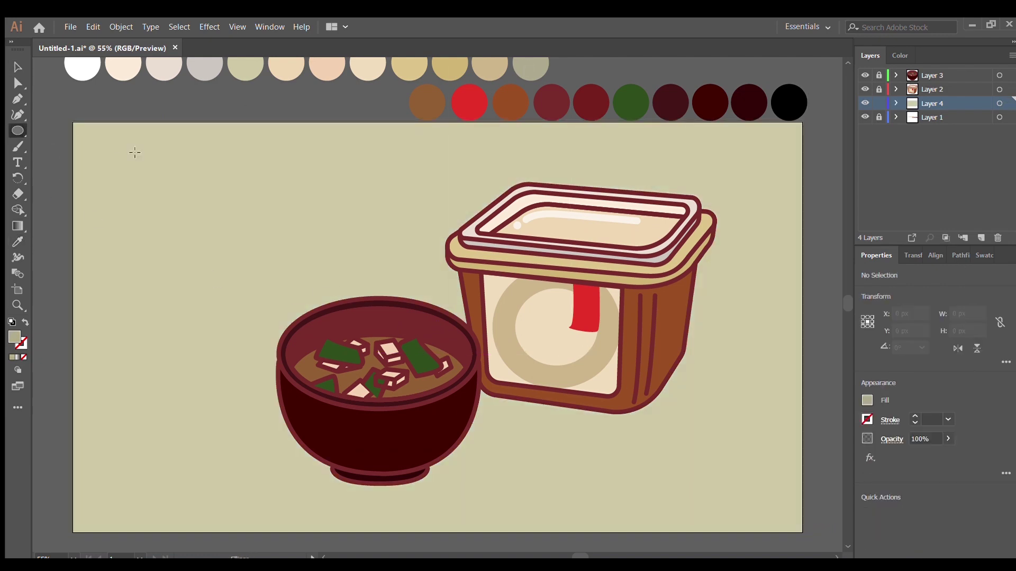
drag(150, 102, 531, 507)
key(v)
drag(151, 309, 106, 315)
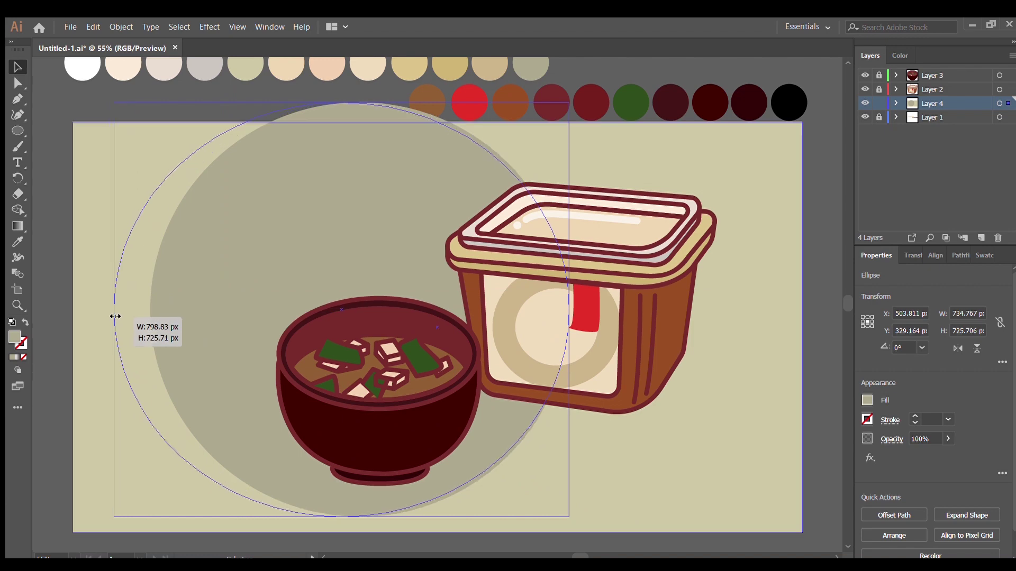
drag(336, 516, 336, 527)
drag(105, 315, 102, 318)
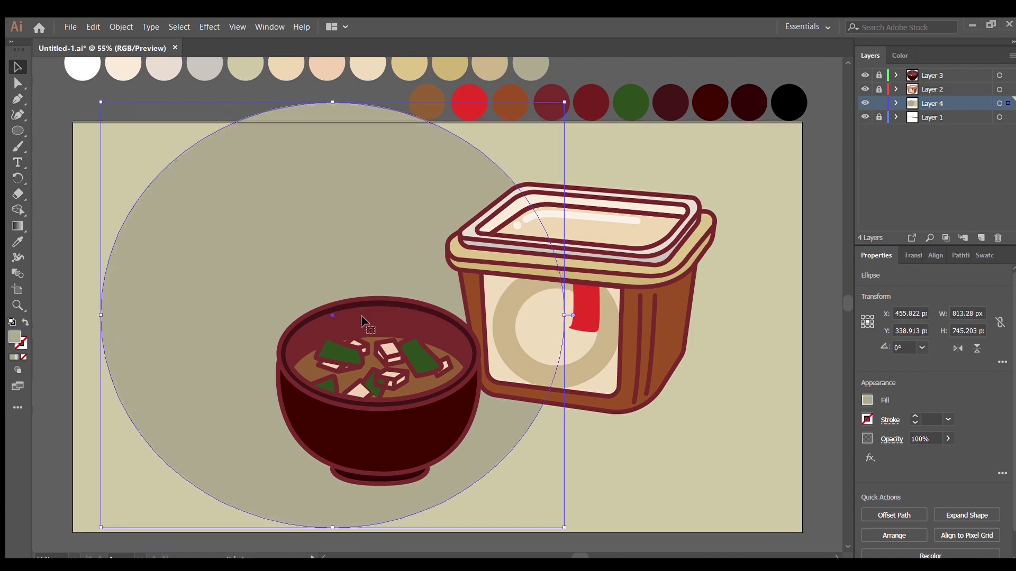
drag(241, 119, 133, 244)
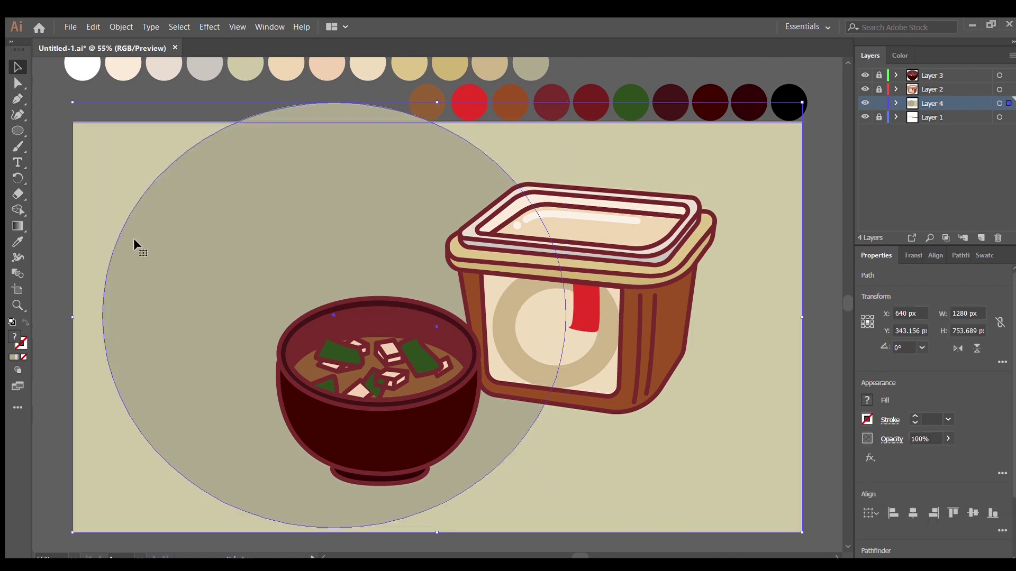
click(338, 106)
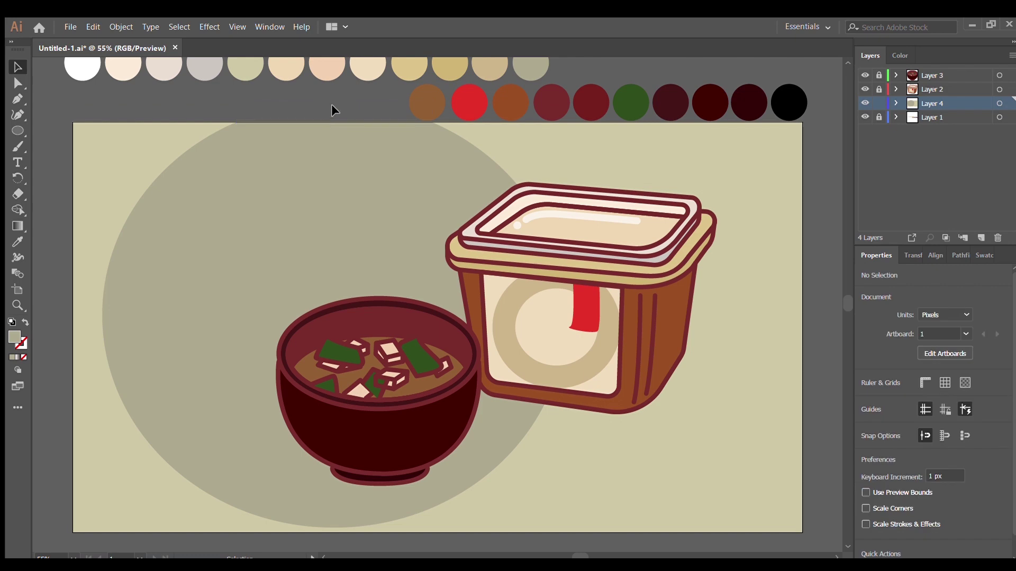
Step: On a new top layer, place 143 pt black 'みそ' text on the tub label
click(931, 75)
click(979, 238)
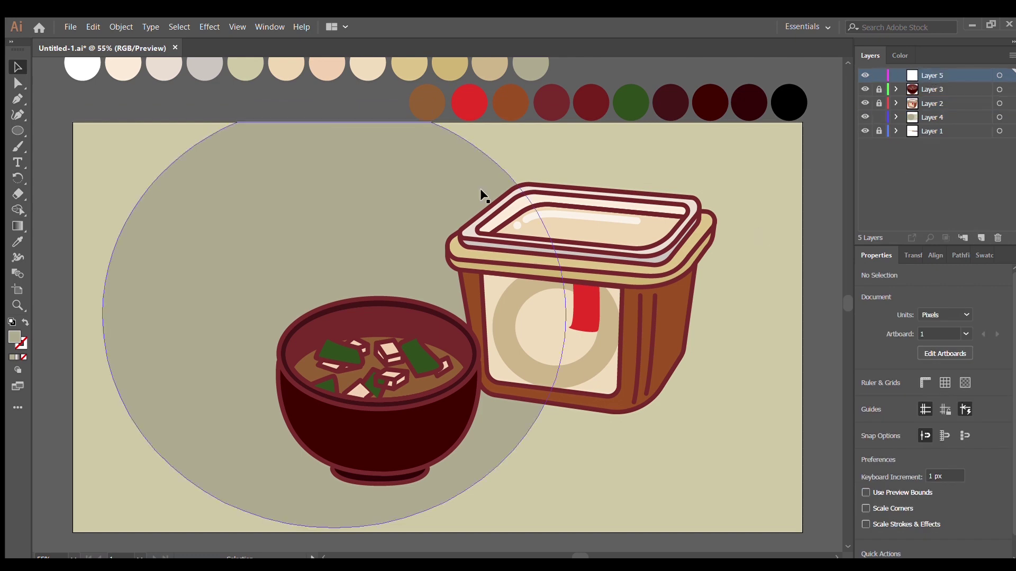
click(24, 161)
click(222, 222)
text(みそ)
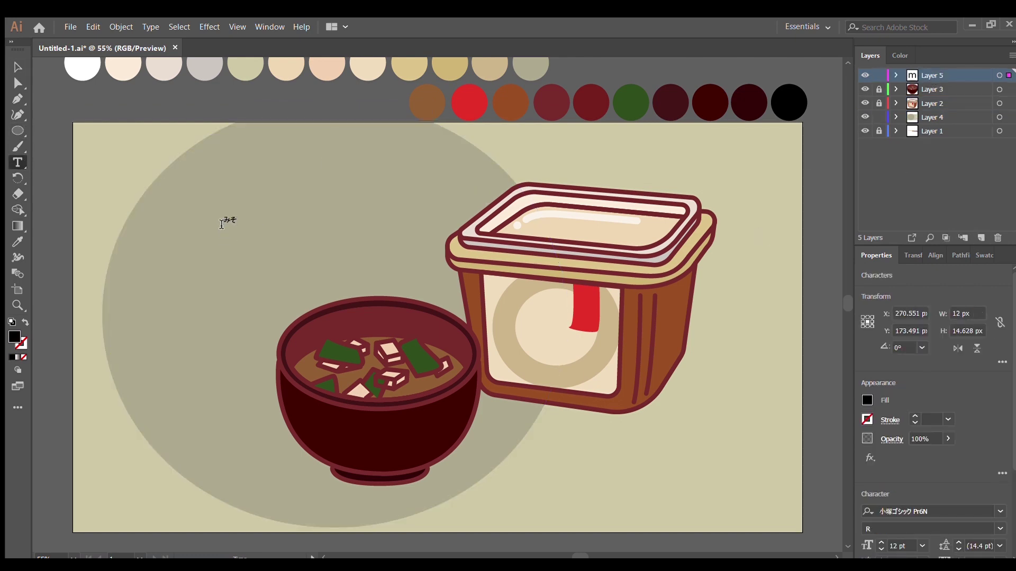
key(Return)
click(899, 546)
text(143)
key(Return)
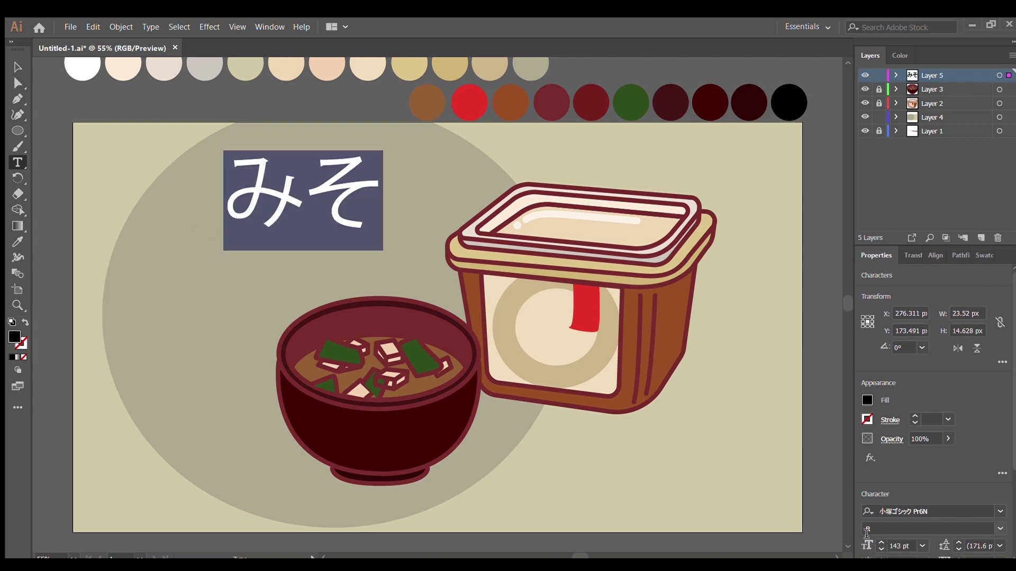
click(17, 66)
mouse_move(267, 193)
mouse_down()
mouse_move(539, 337)
mouse_move(496, 336)
mouse_up()
click(693, 397)
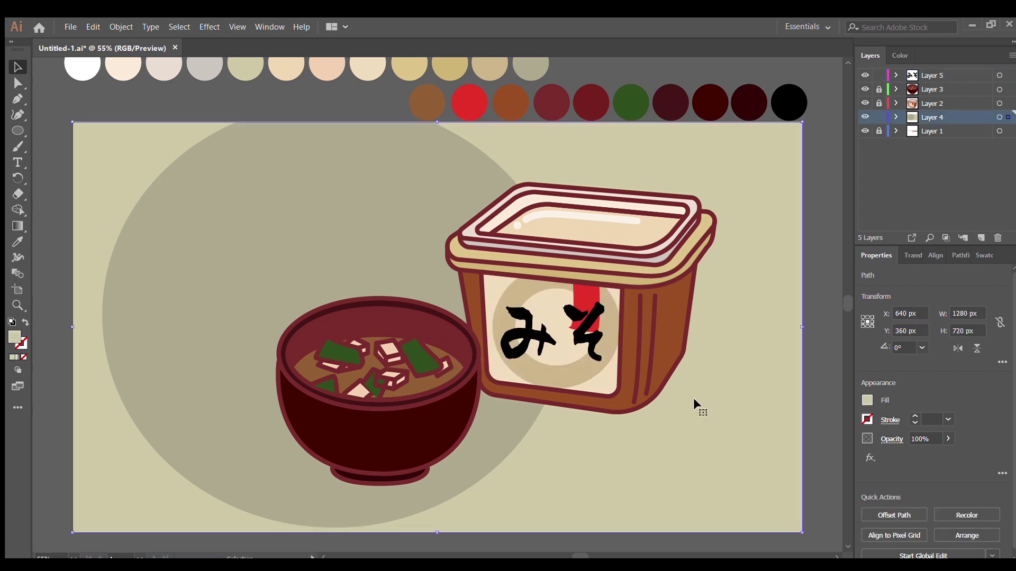
Step: Add vertical maroon 'みそしる！' text down the artboard's left side
click(17, 163)
click(207, 197)
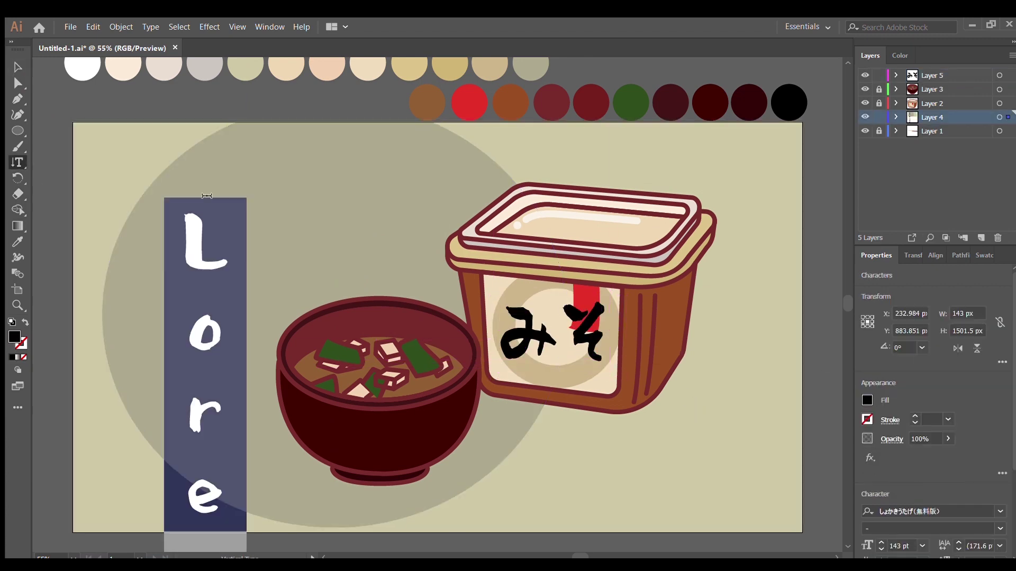
text(みそしr)
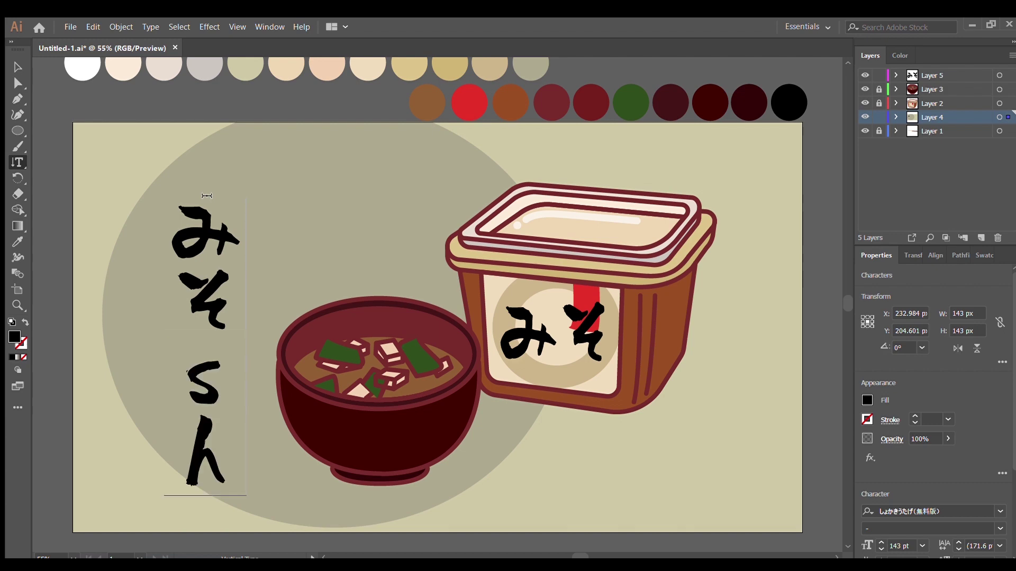
text(u)
key(Return)
text(!)
key(ctrl+a)
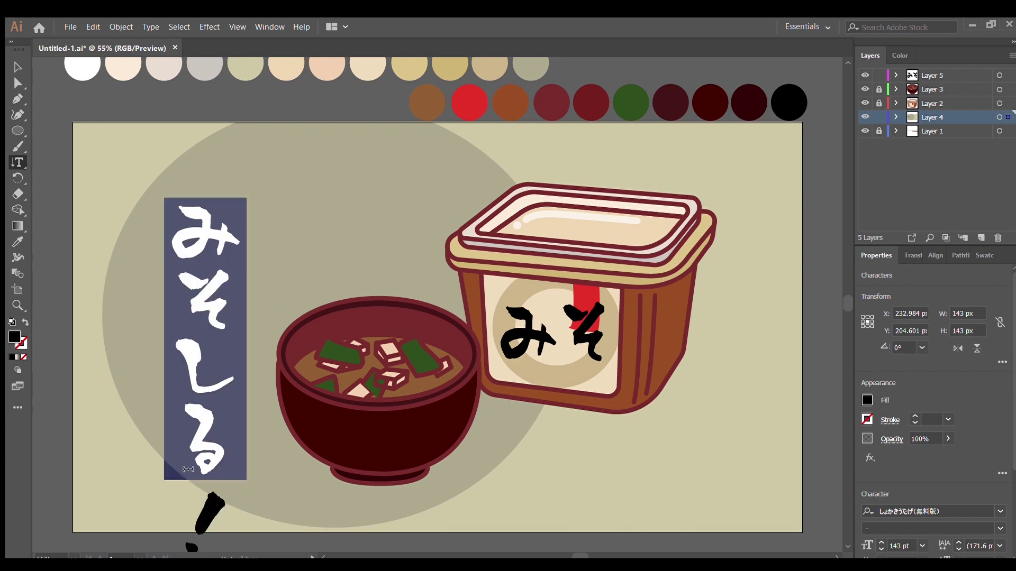
key(Escape)
drag(205, 285, 217, 259)
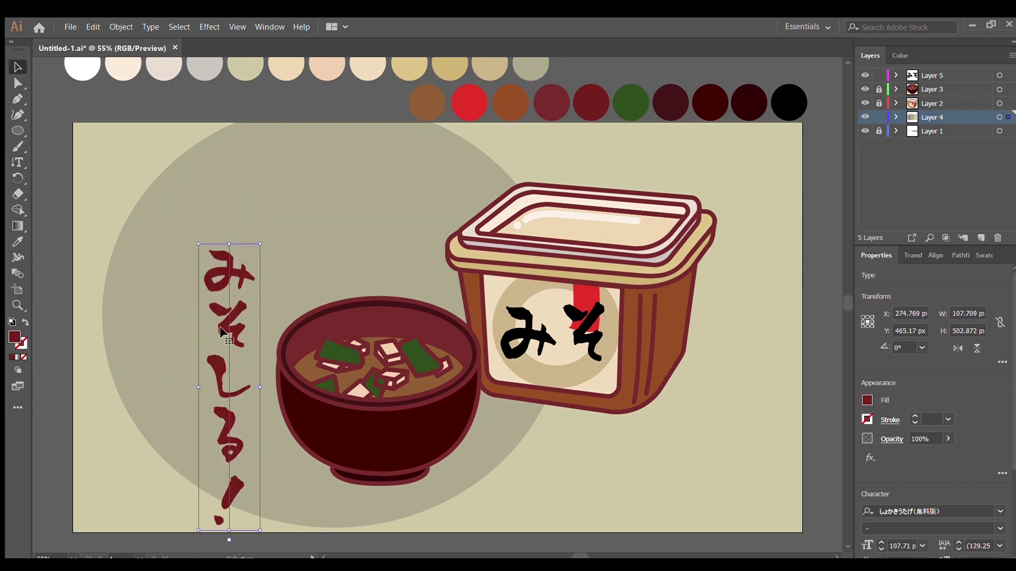
Step: Drag a corner point of a small tofu piece to reshape it
key(ctrl+shift+a)
key(a)
click(391, 376)
click(509, 431)
click(395, 386)
drag(399, 383, 387, 380)
key(ctrl+shift+a)
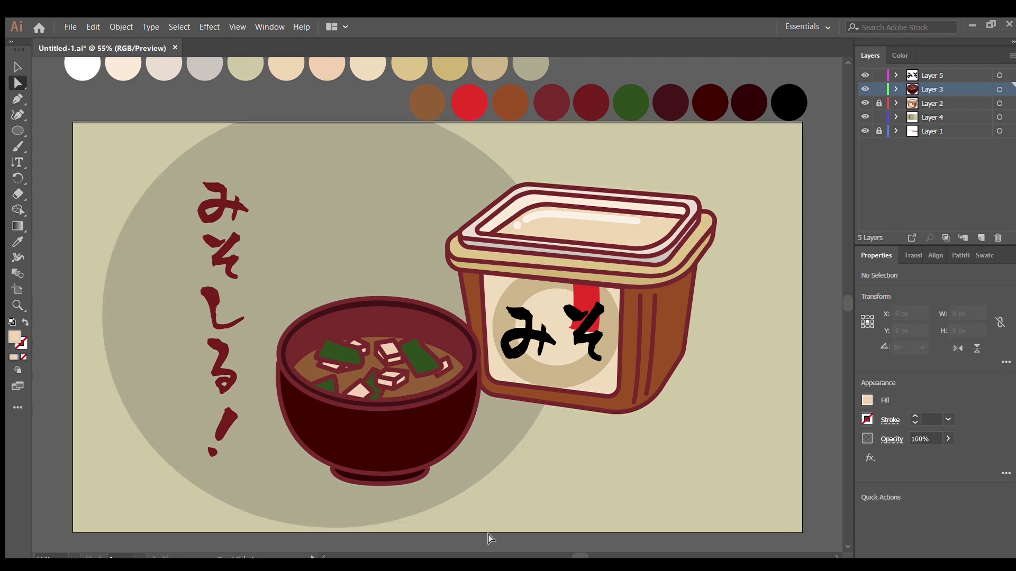